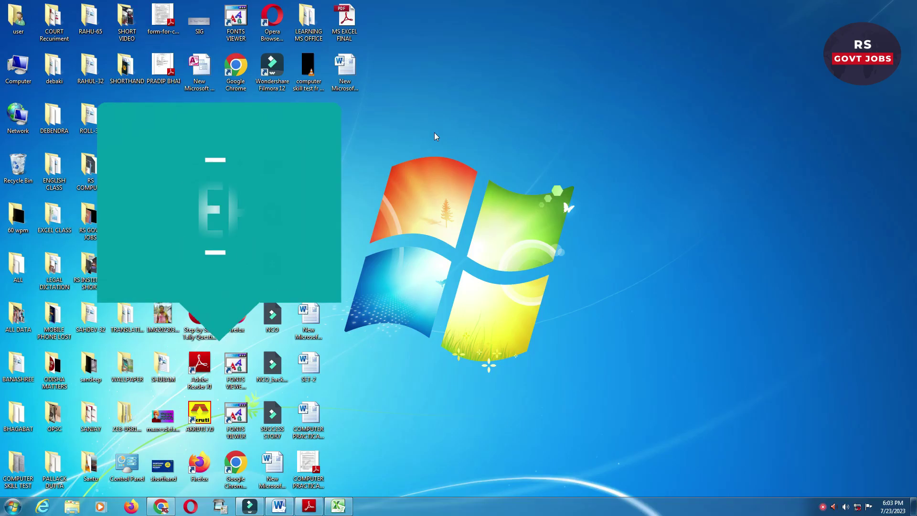
Create a new Excel worksheet on the desktop, name it ROLL NO-33, and open it.
right_click(434, 134)
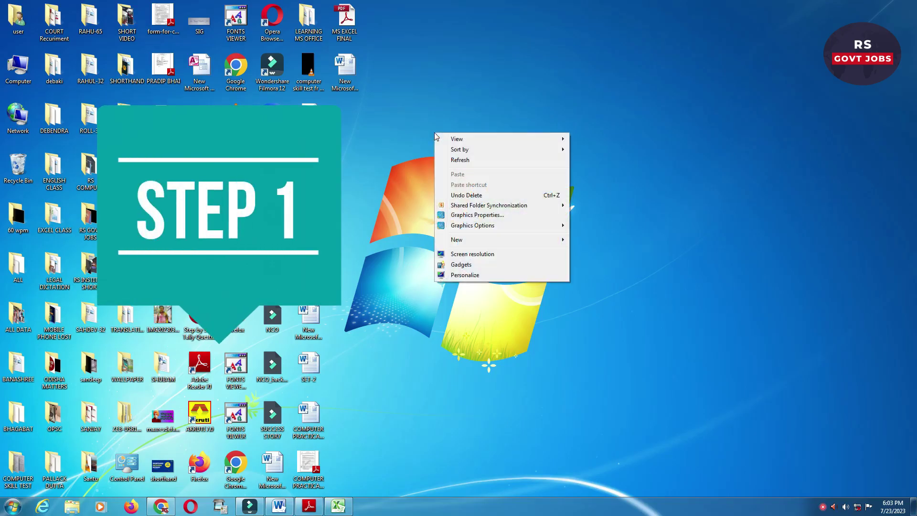
left_click(474, 241)
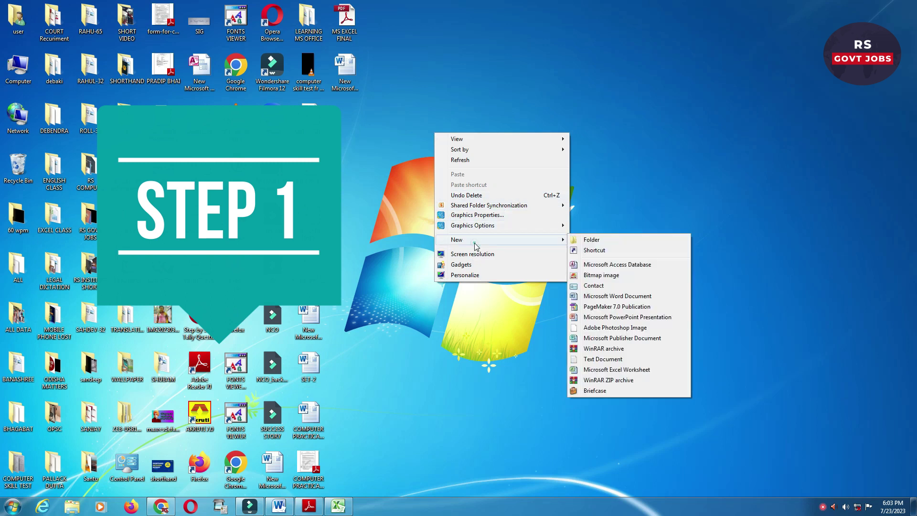
left_click(599, 370)
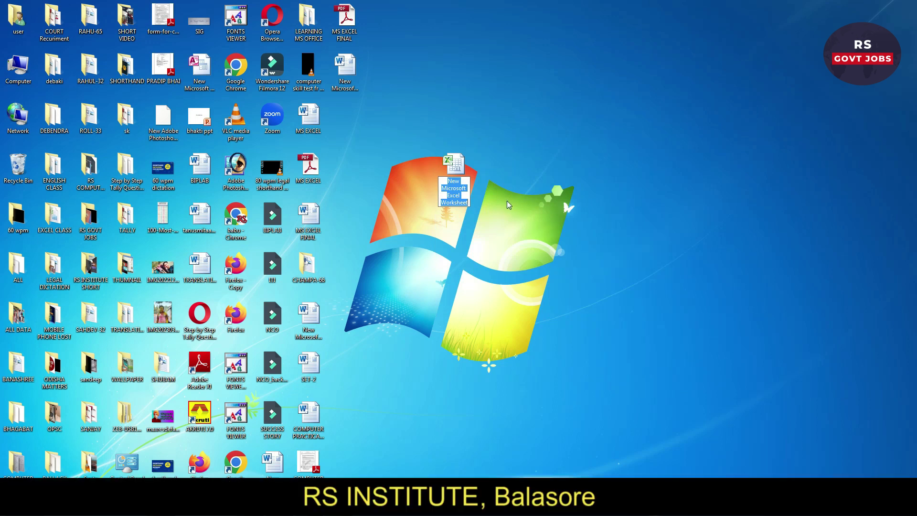
type("ROLL NO-33")
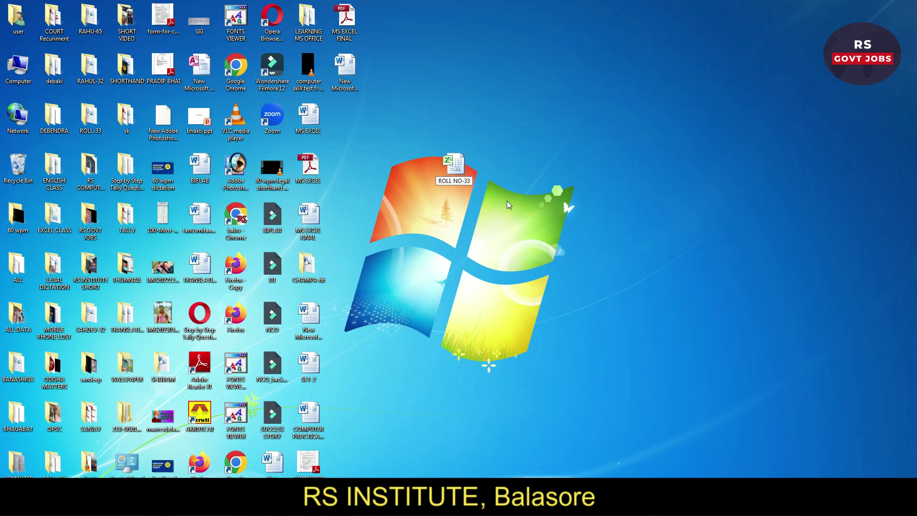
key("Return")
double_click(462, 164)
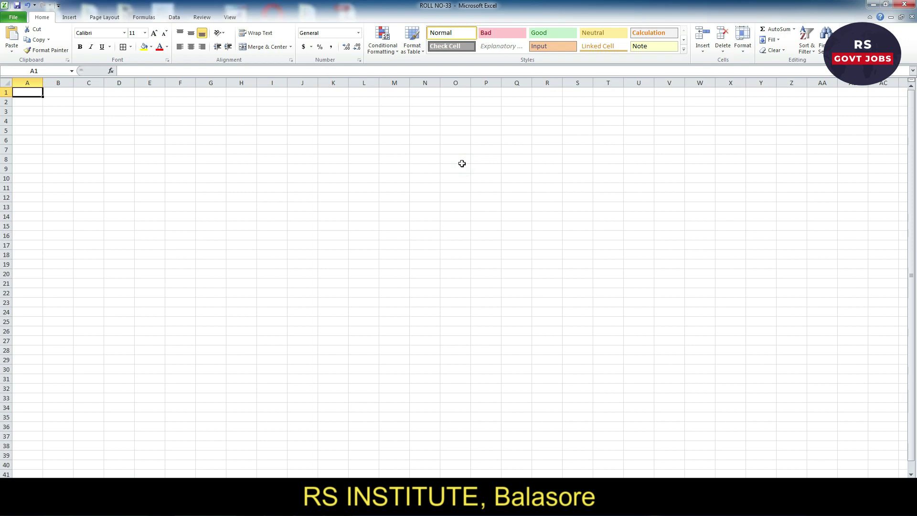
left_click(150, 207)
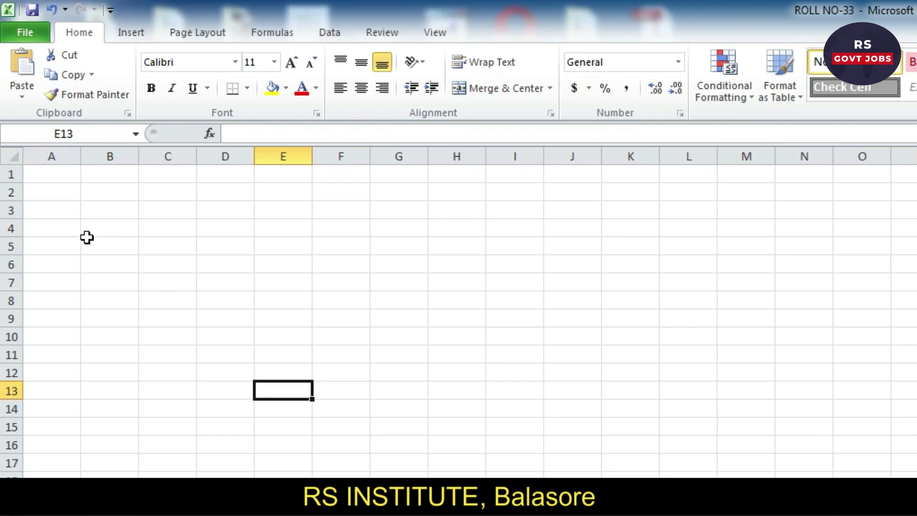
left_click(62, 176)
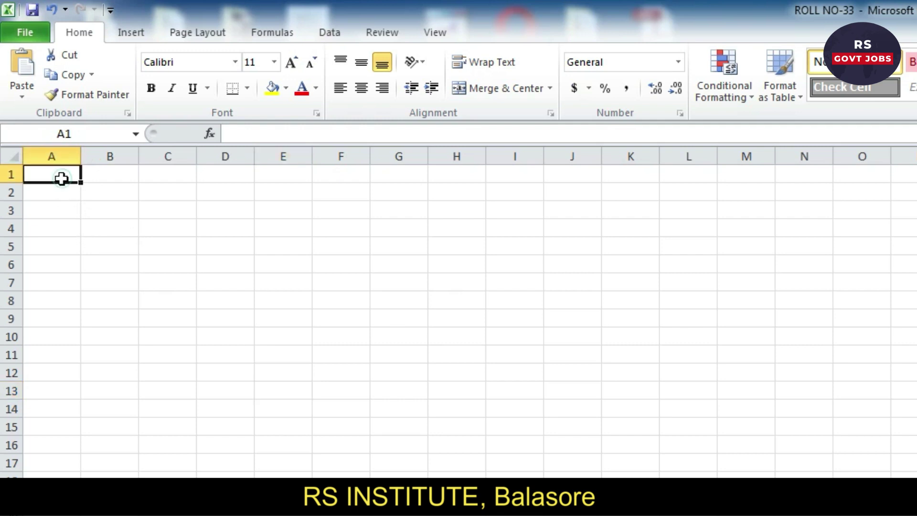
left_click(99, 189)
left_click(58, 157)
left_click(117, 157)
left_click(170, 157)
left_click_drag(143, 169, 78, 171)
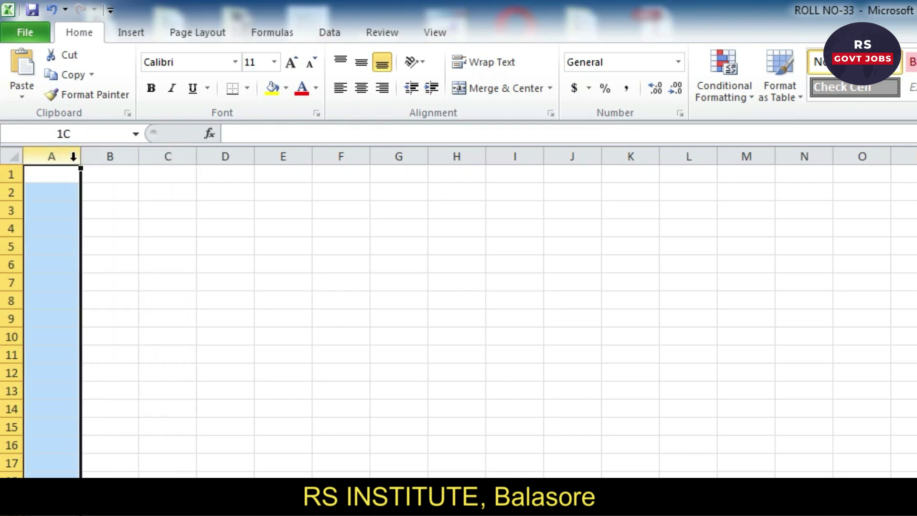
left_click(114, 156)
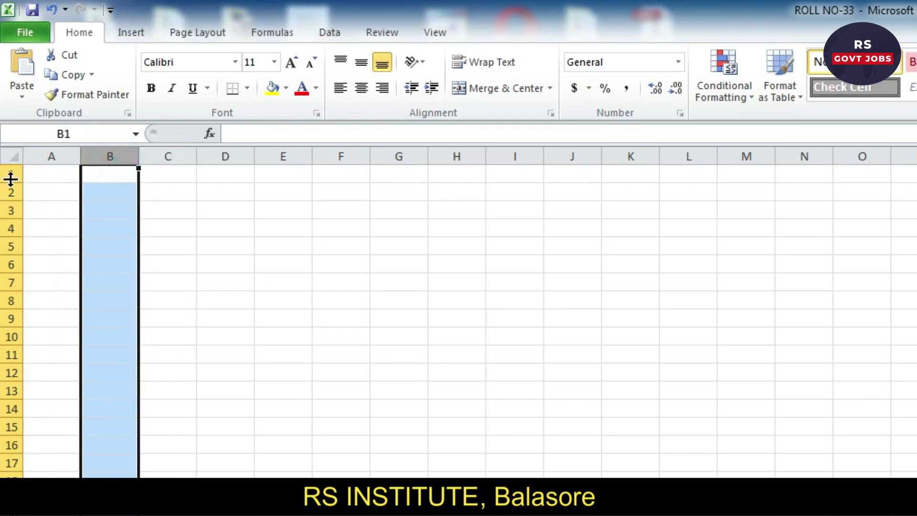
left_click(225, 254)
left_click(58, 177)
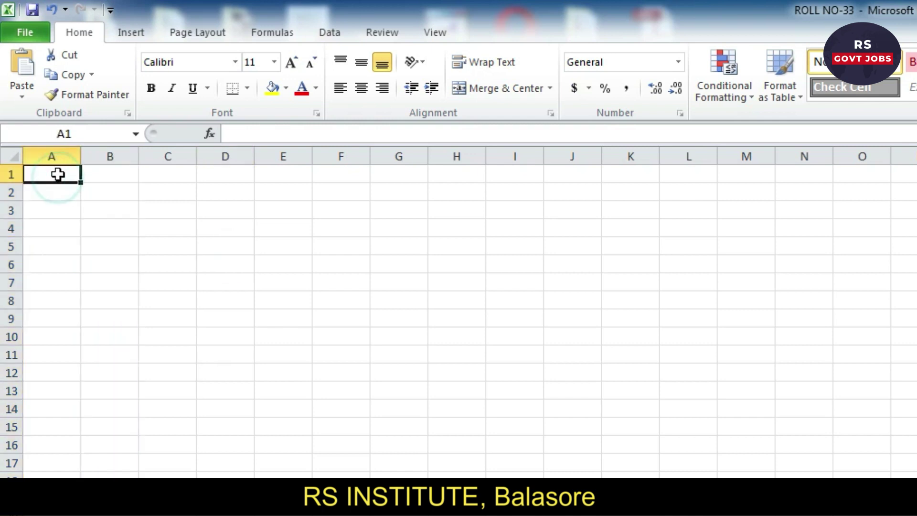
left_click(112, 196)
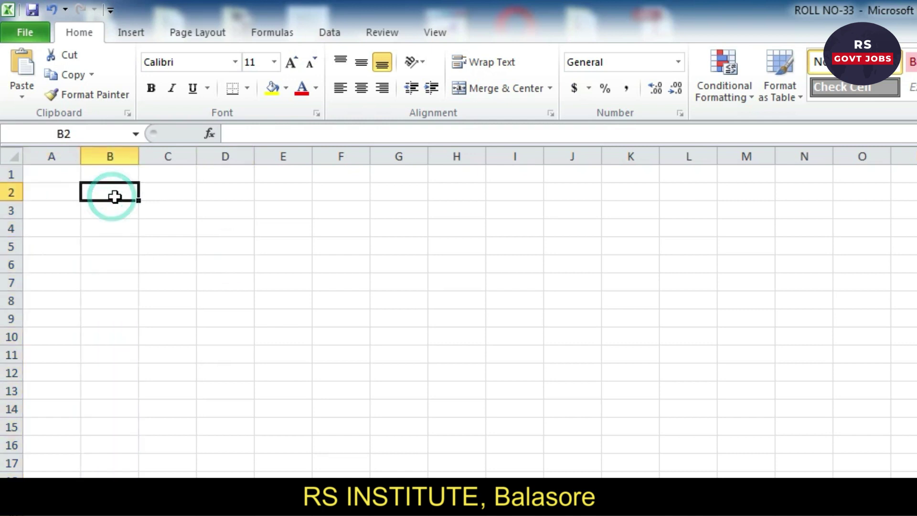
key("Right")
key("Right")
key("Down")
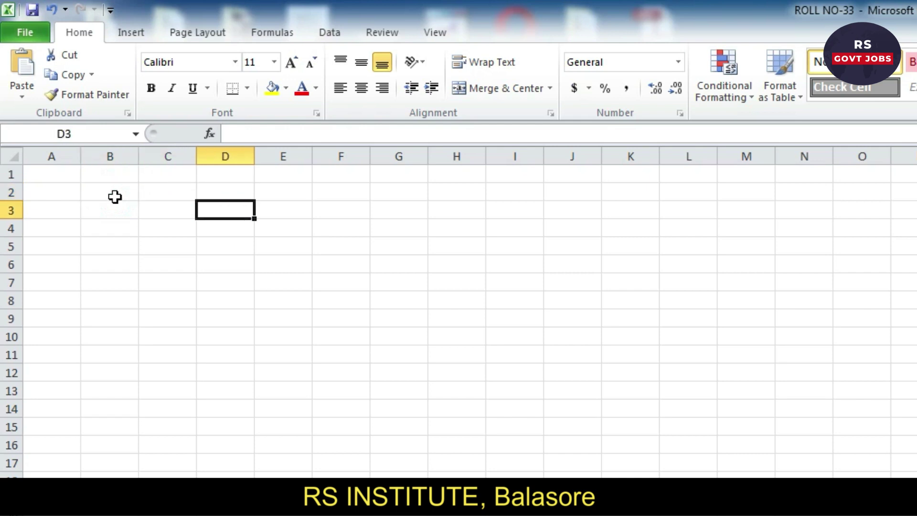
key("Left")
key("Left")
key("Right")
key("Down")
key("Down")
key("Right")
key("Right")
key("Right")
key("Right")
key("Down")
key("Down")
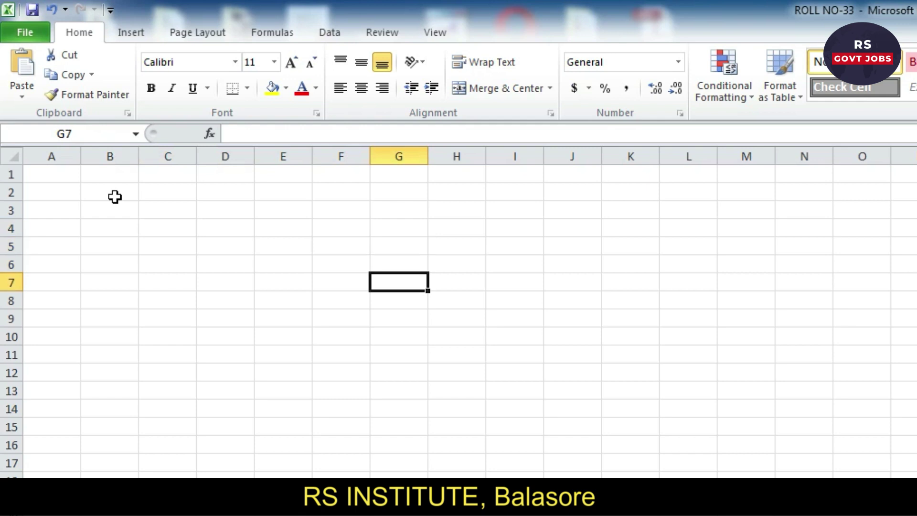
key("Left")
key("Left")
key("Left")
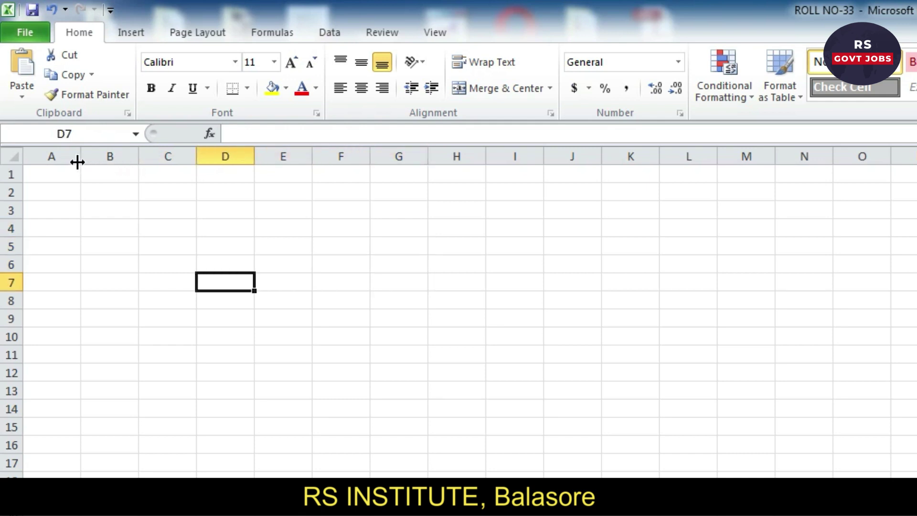
Widen columns A and B and make row 1 taller for a title.
left_click_drag(77, 162, 155, 168)
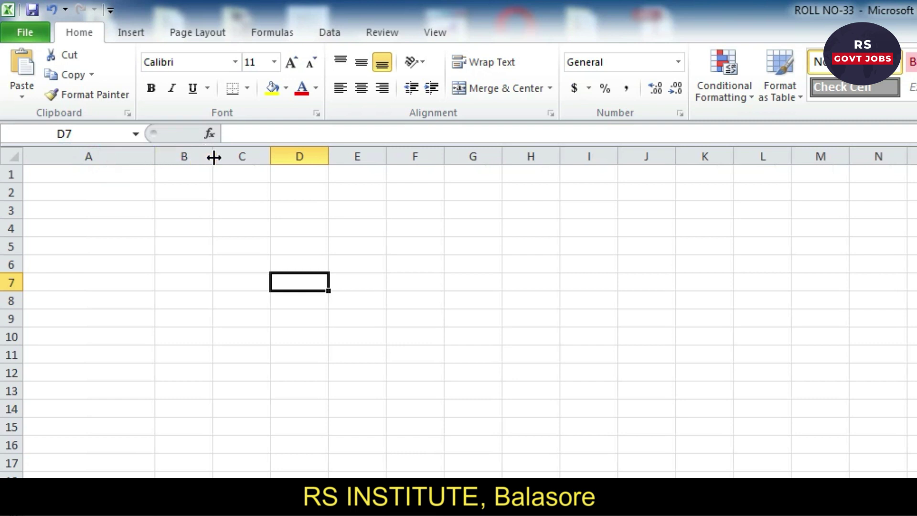
left_click_drag(213, 156, 267, 159)
left_click_drag(12, 183, 12, 209)
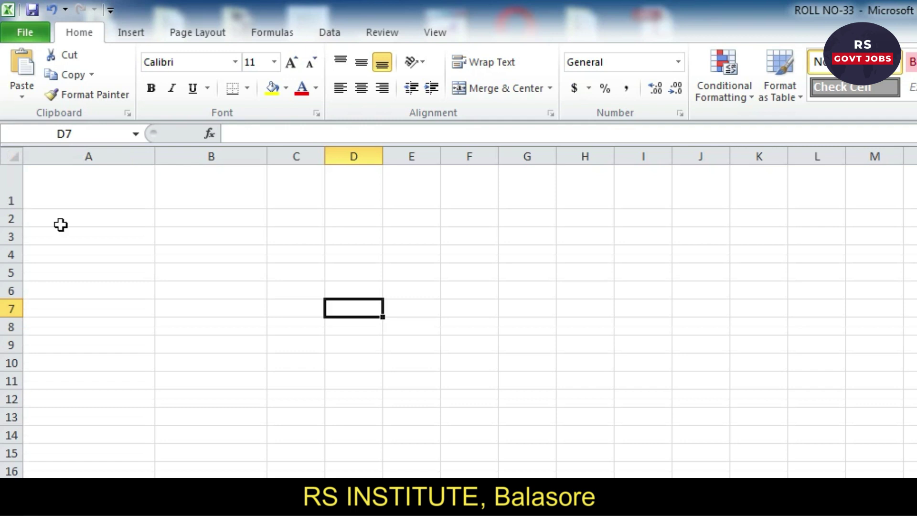
left_click(89, 205)
left_click(282, 273)
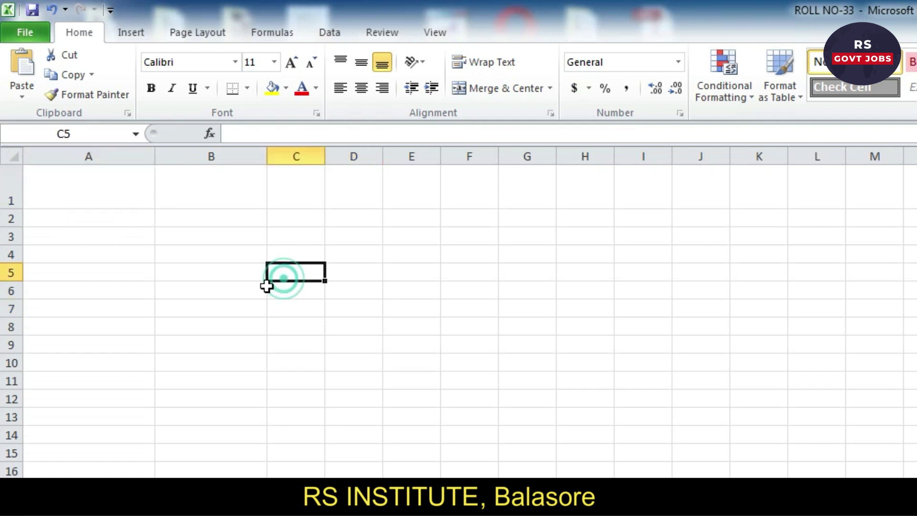
Put All Borders on A1:G13, then select A1:G1 for the title.
left_click_drag(119, 187, 509, 402)
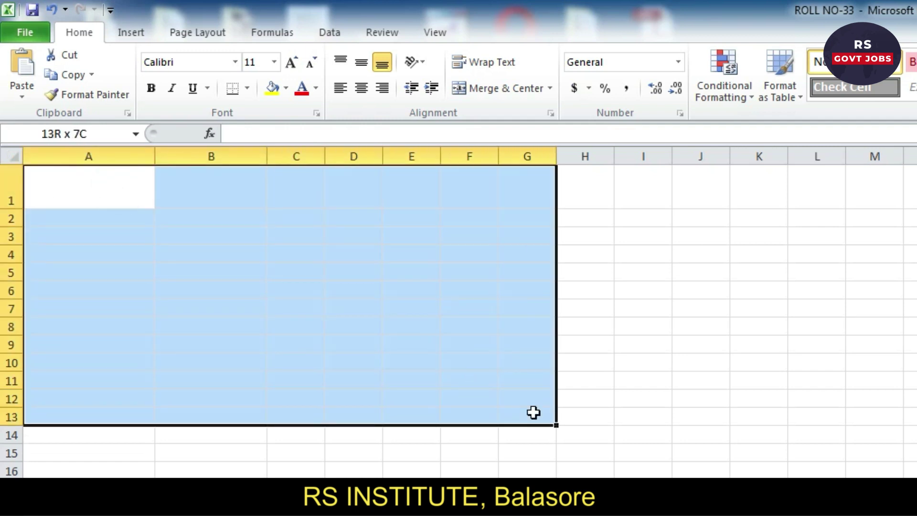
left_click(247, 87)
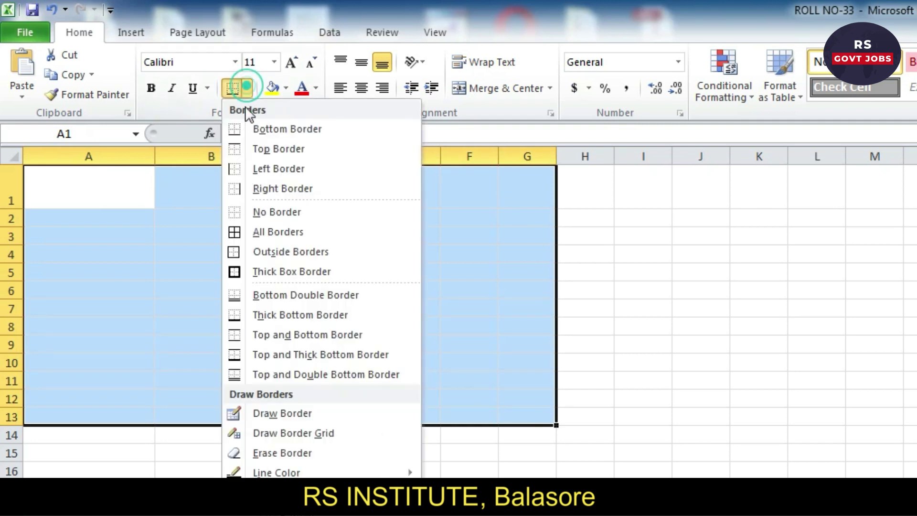
left_click(261, 226)
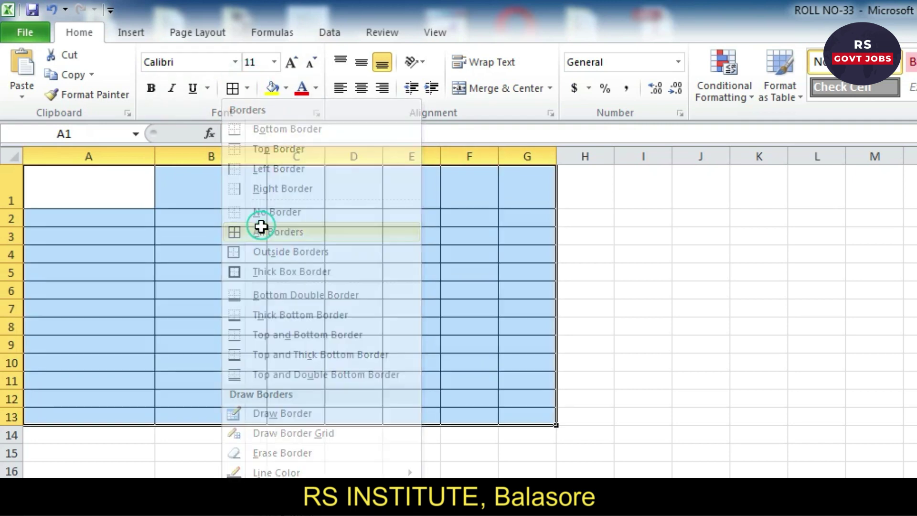
left_click(696, 309)
left_click_drag(101, 192, 507, 190)
Merge A1:G1 into one title cell and type trial text into A2 and A3.
left_click(491, 90)
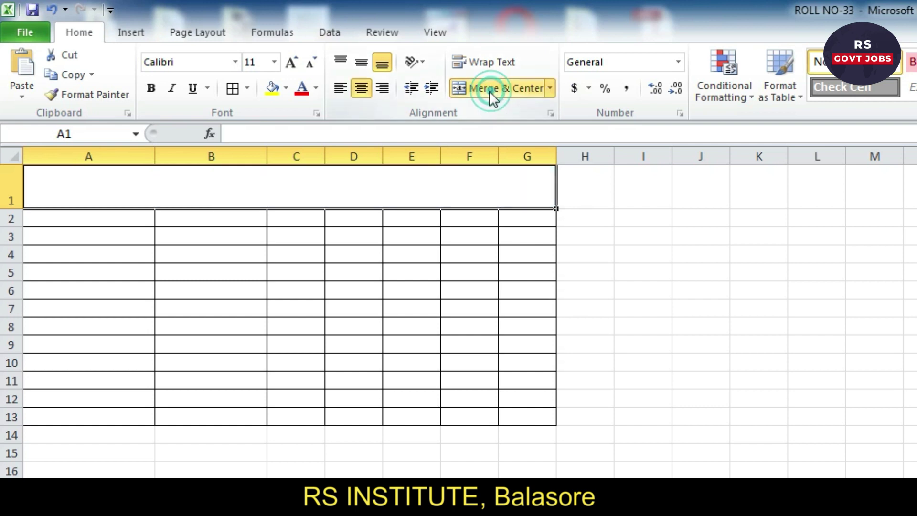
left_click(246, 204)
left_click(102, 217)
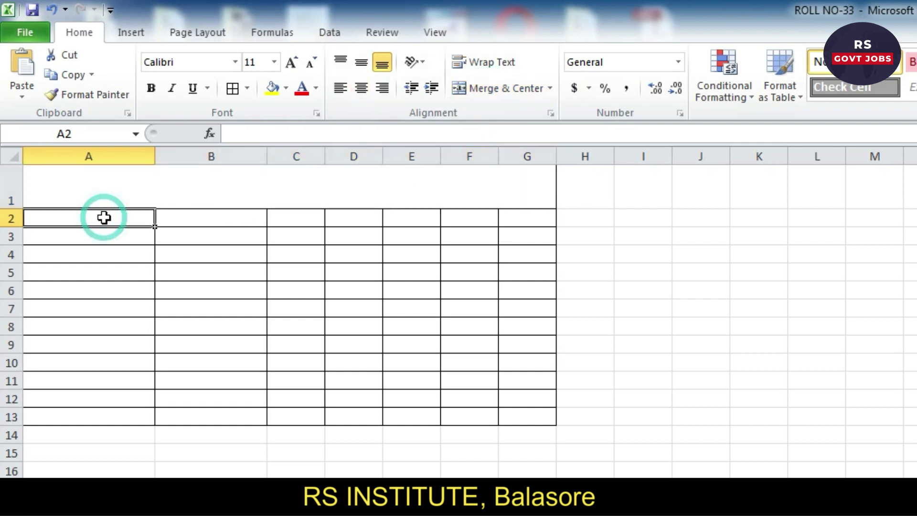
type("DSFDFSDS")
left_click(225, 254)
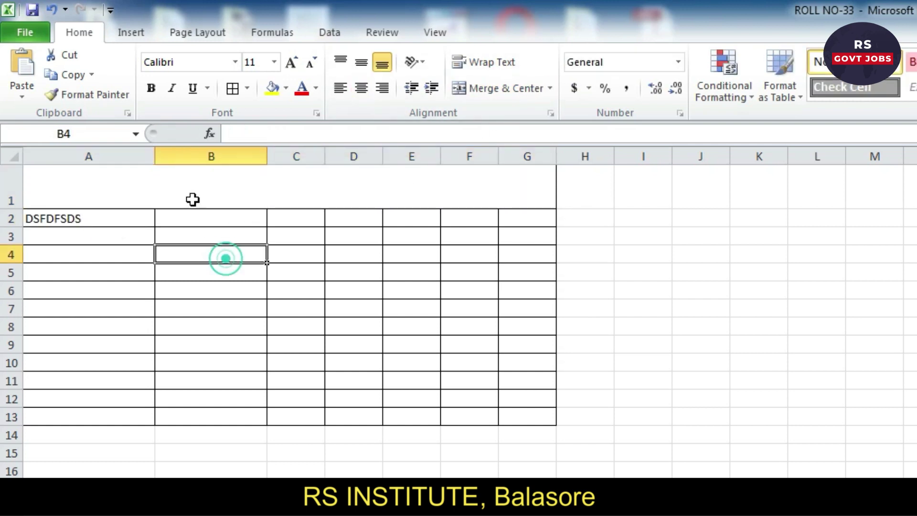
double_click(114, 219)
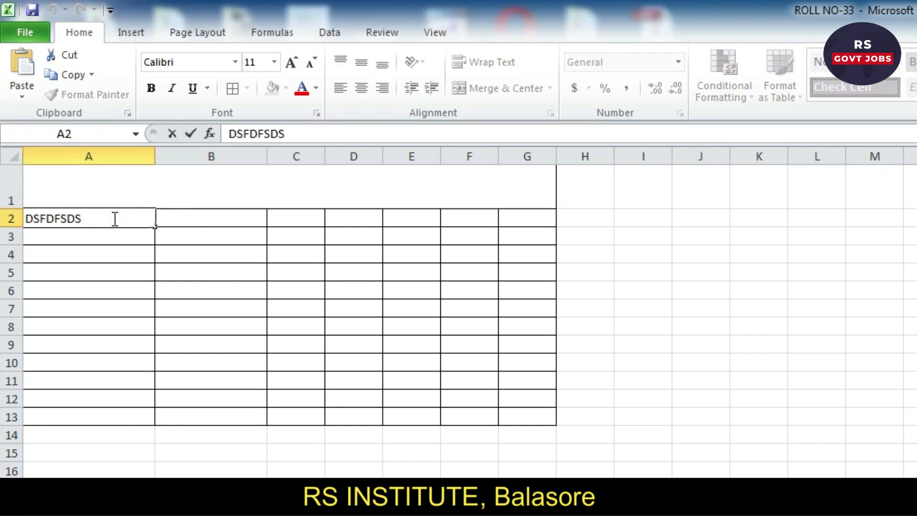
key("Return")
type("JFKSDFK;LSD")
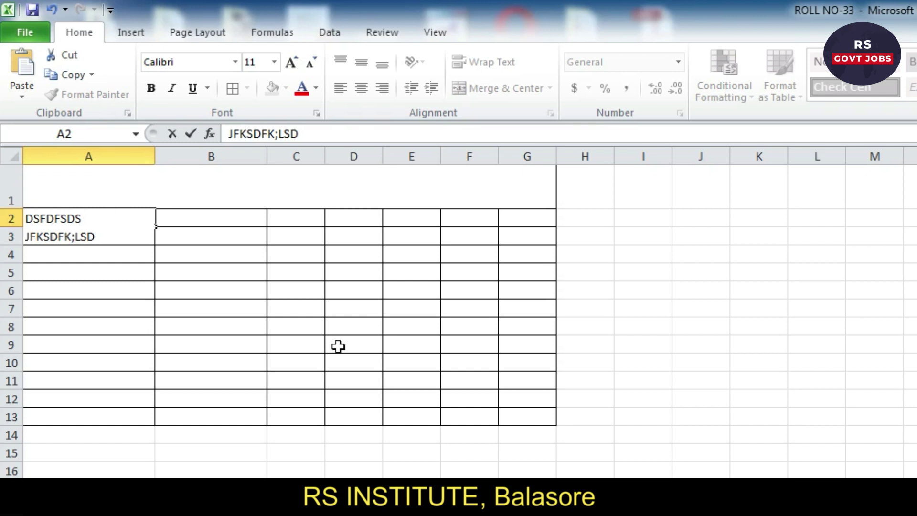
left_click(371, 374)
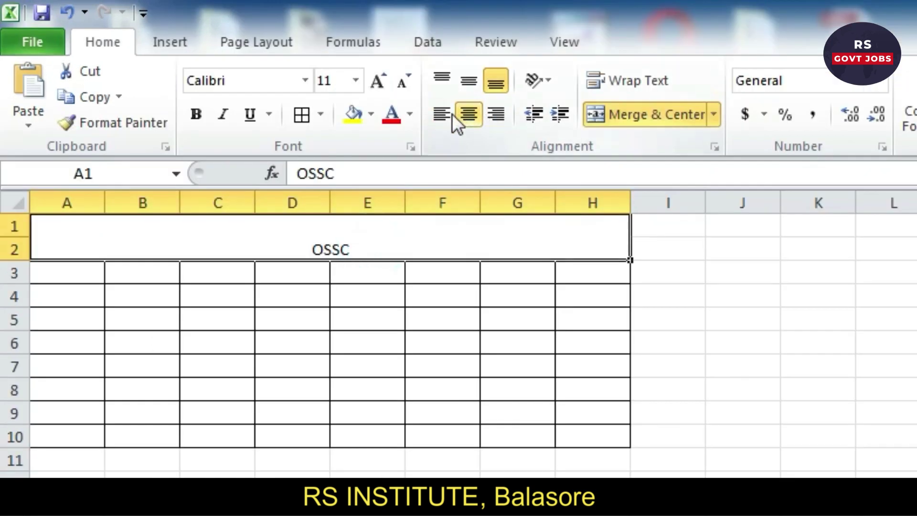
Centre the OSSC title horizontally and enlarge it three steps with Grow Font.
left_click(449, 113)
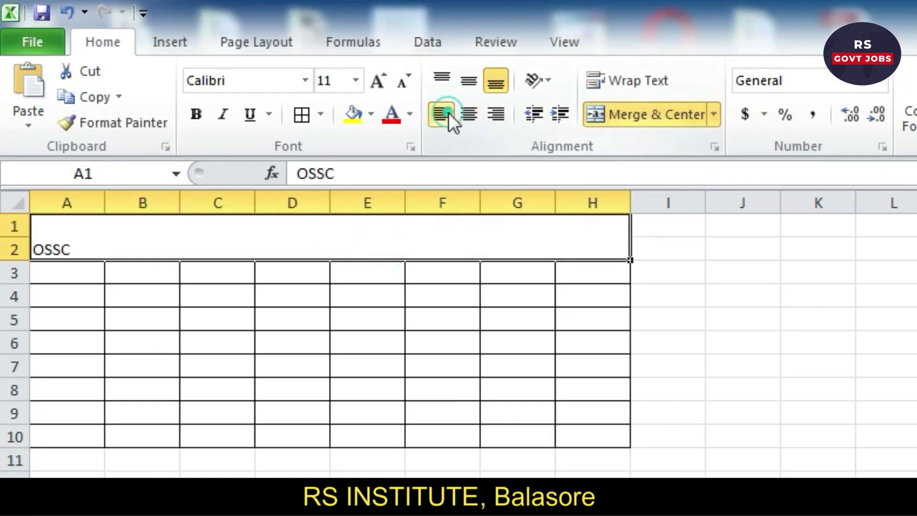
left_click(468, 113)
left_click(497, 115)
left_click(440, 81)
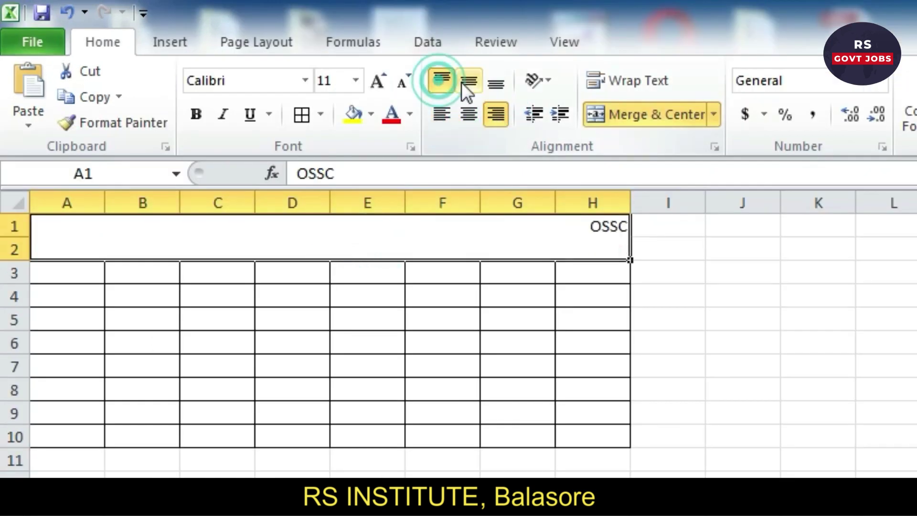
left_click(469, 113)
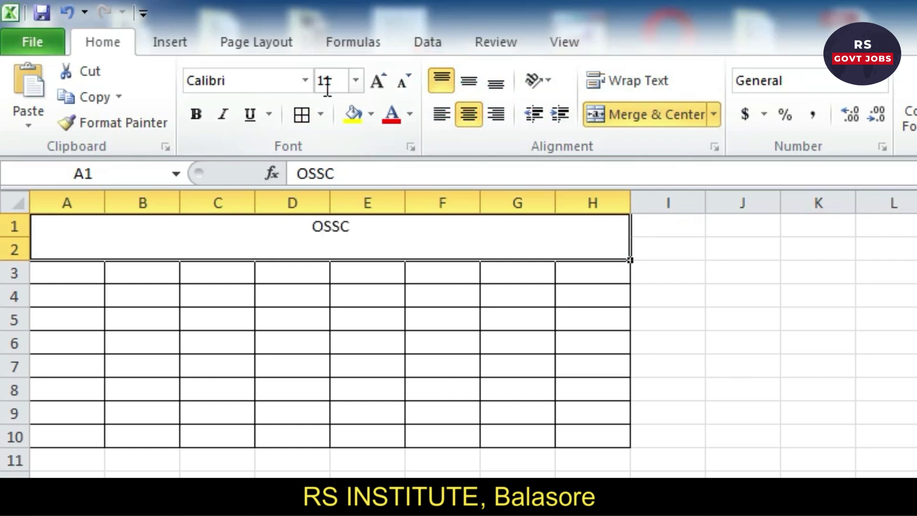
left_click(378, 81)
left_click(378, 81)
left_click(377, 82)
left_click(377, 82)
left_click(377, 81)
Merge A3:A10 into one cell and start typing JA & PEO.
left_click(289, 328)
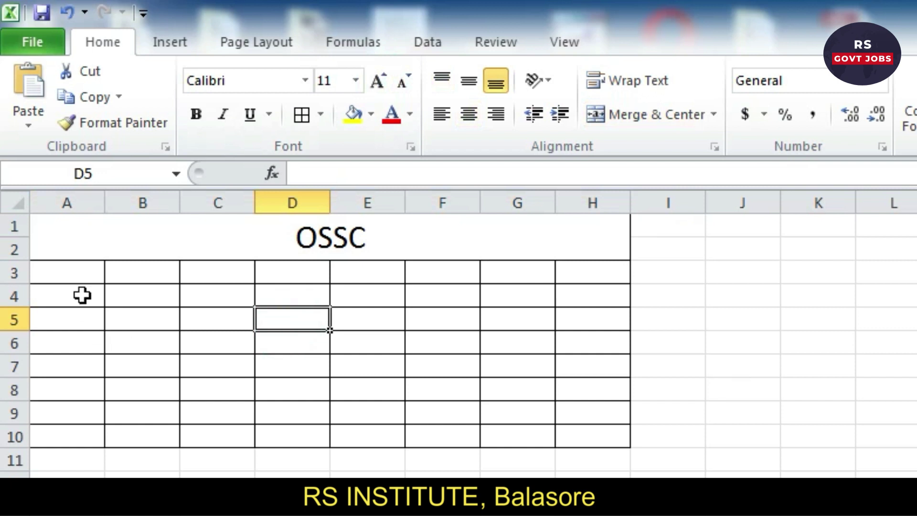
left_click_drag(80, 271, 76, 438)
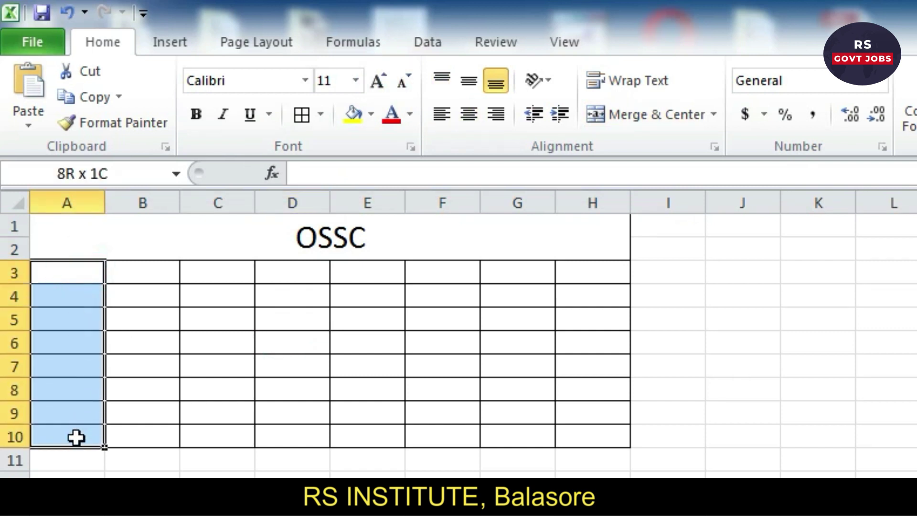
left_click(624, 117)
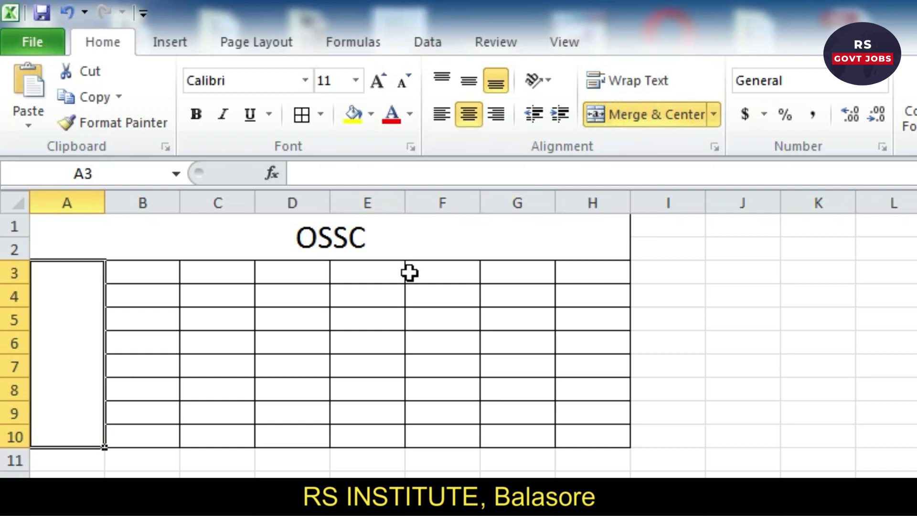
type("JA")
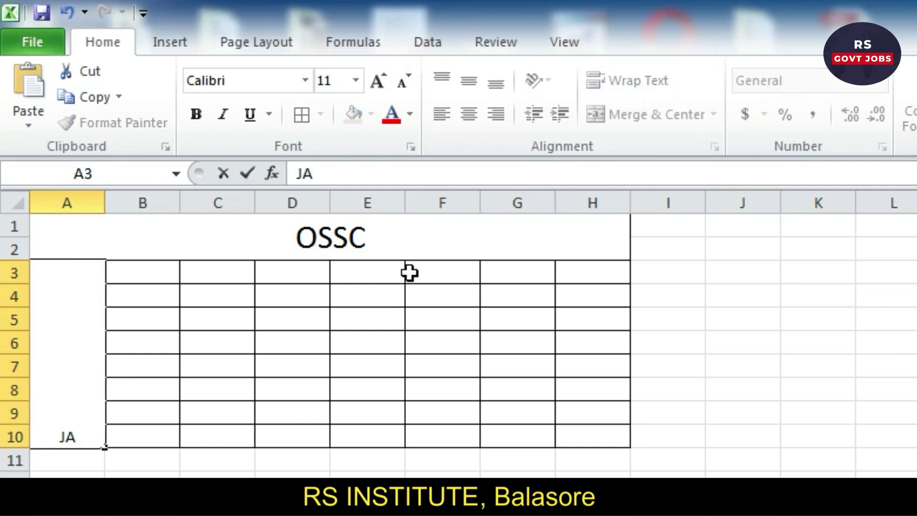
type(" &")
type(" PEO")
Finish the JA & PEO label, rotate it with Rotate Text Up, and middle-align it.
left_click(60, 437)
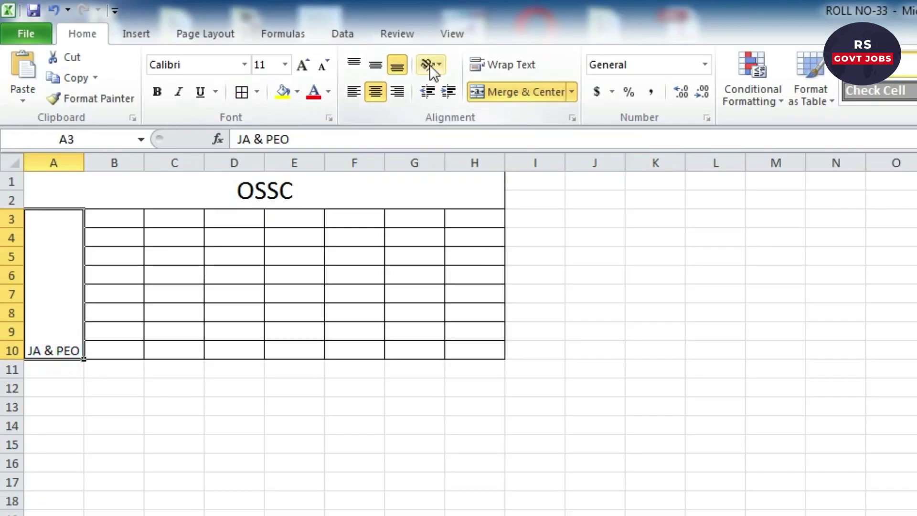
left_click(431, 66)
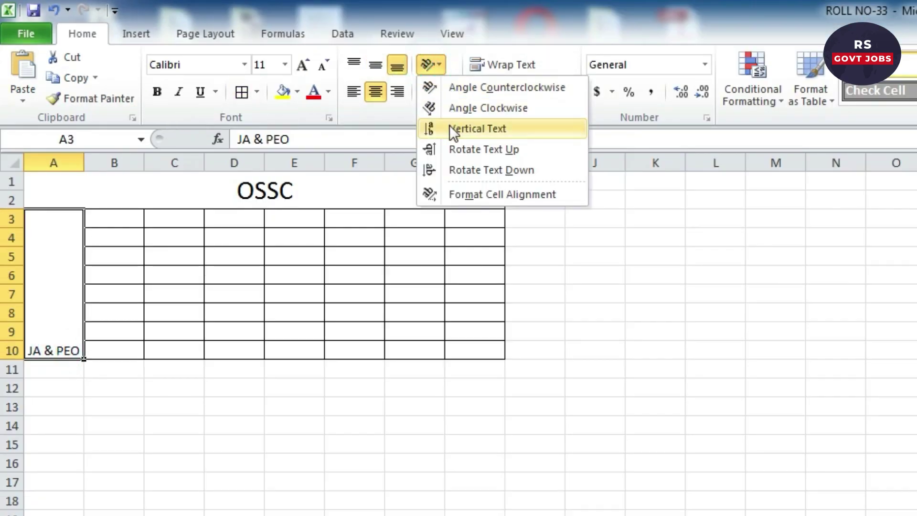
left_click(449, 125)
left_click(427, 65)
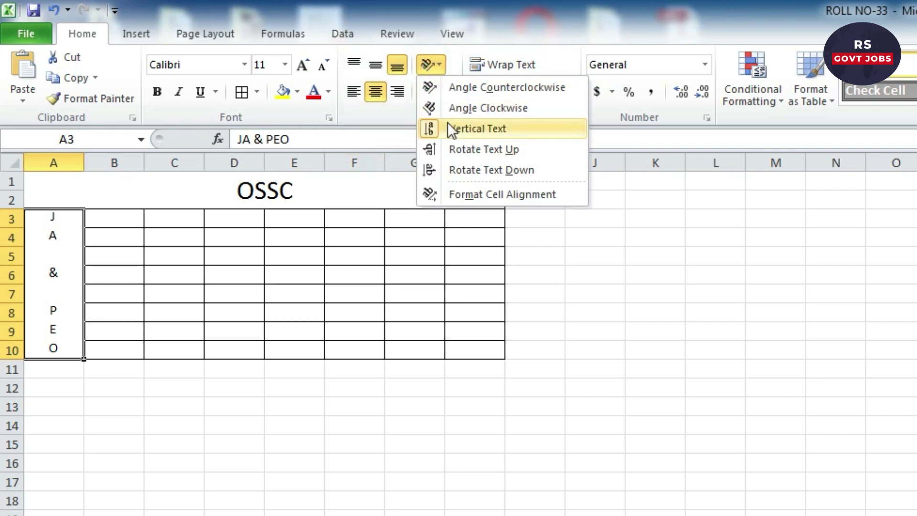
left_click(446, 149)
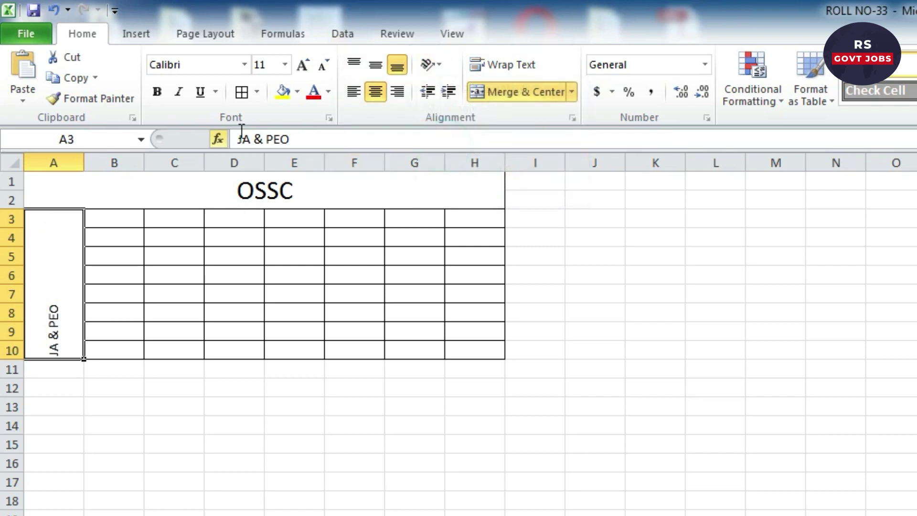
left_click(377, 72)
left_click(235, 277)
key("Down")
left_click(179, 328)
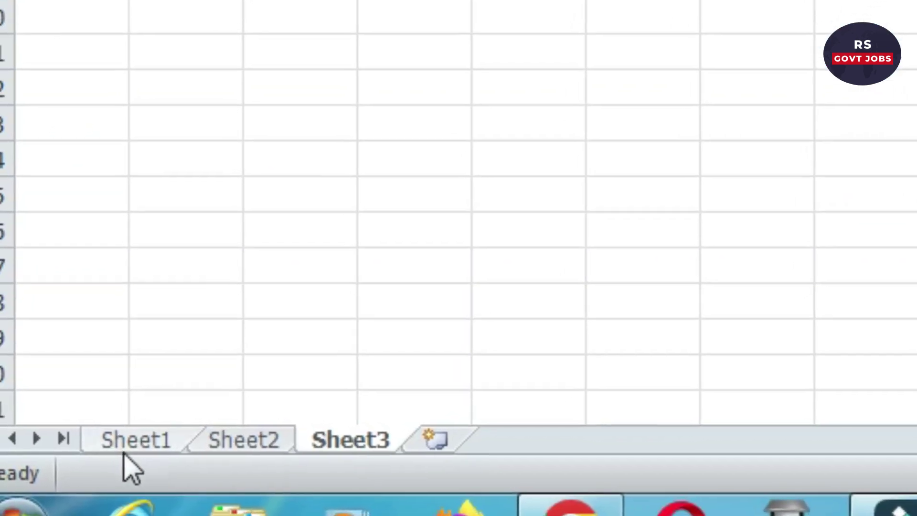
Look through Sheet2 and Sheet3, then return to Sheet1.
left_click(164, 436)
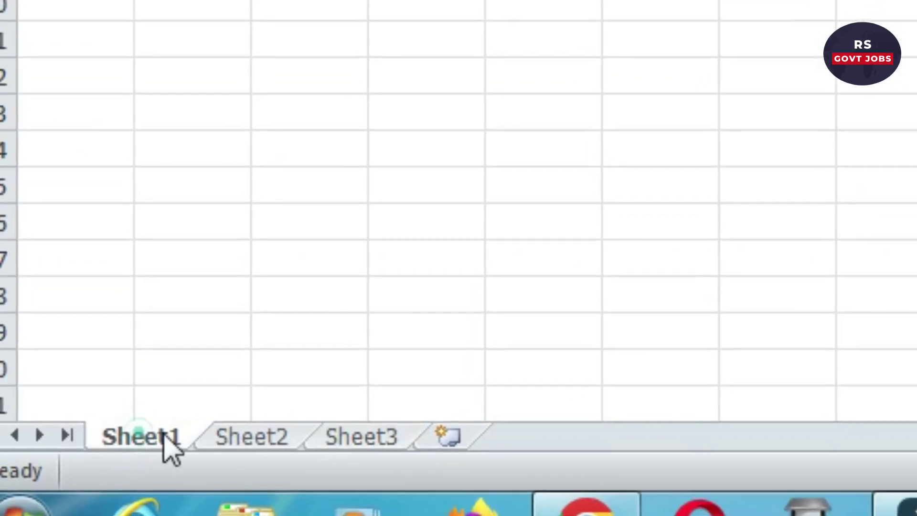
left_click(258, 436)
left_click(189, 420)
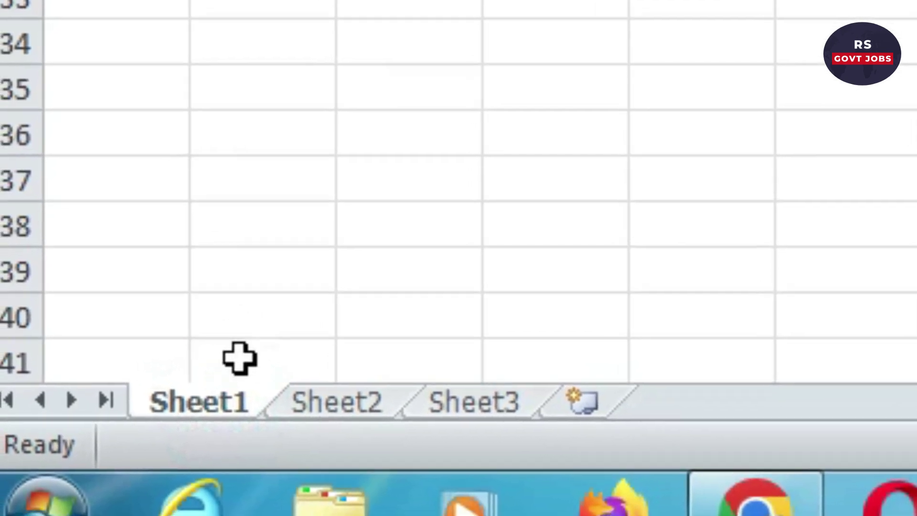
left_click(330, 400)
left_click(455, 409)
left_click(213, 405)
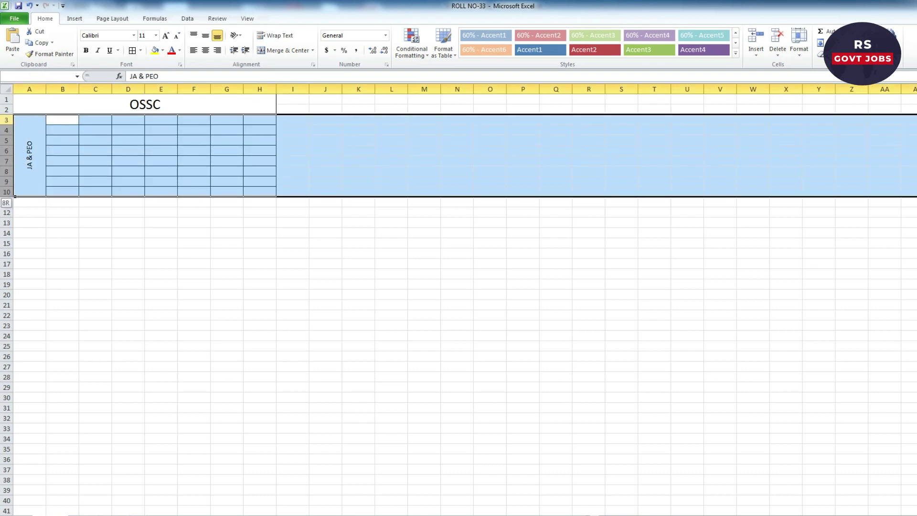
Set rows 3–10 to a row height of 20.
left_click_drag(6, 120, 6, 190)
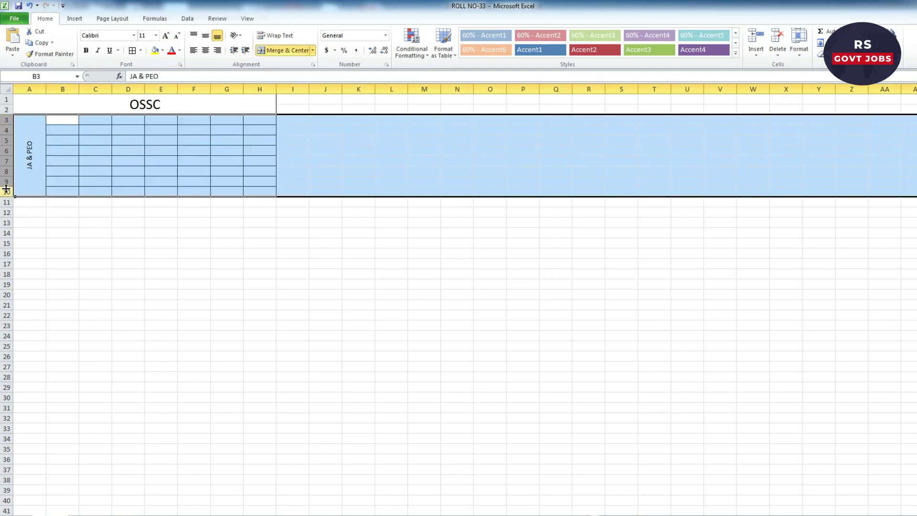
left_click(800, 58)
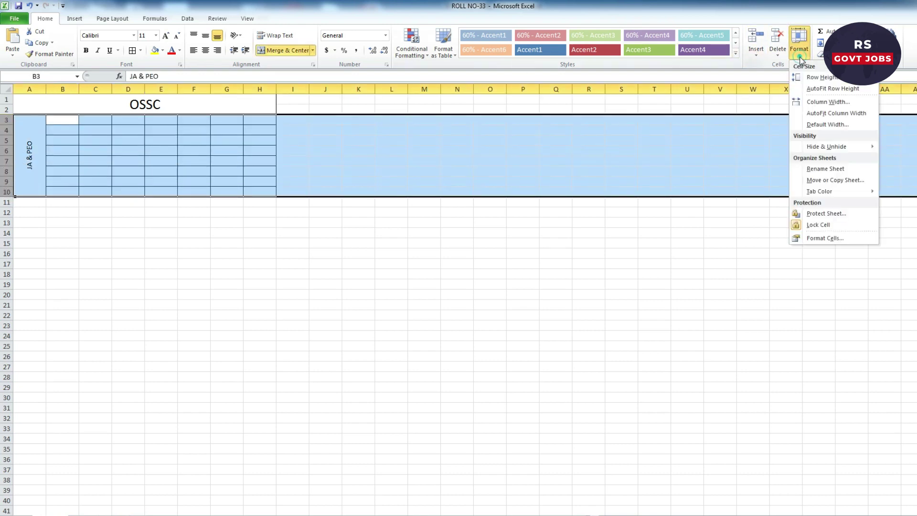
left_click(816, 78)
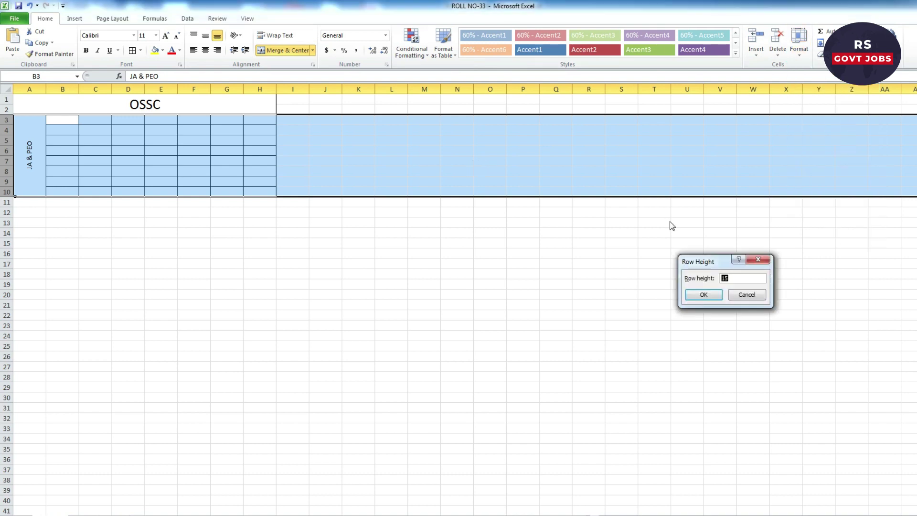
type("20")
left_click(704, 294)
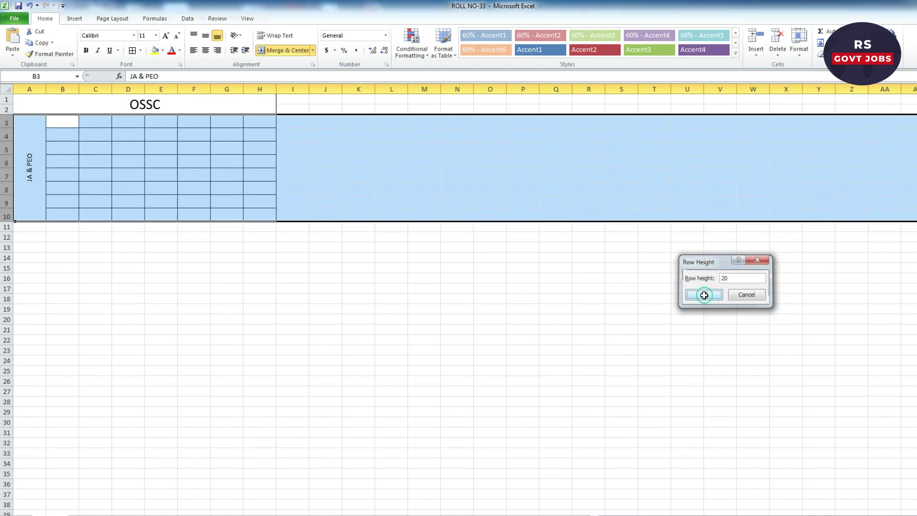
left_click(365, 287)
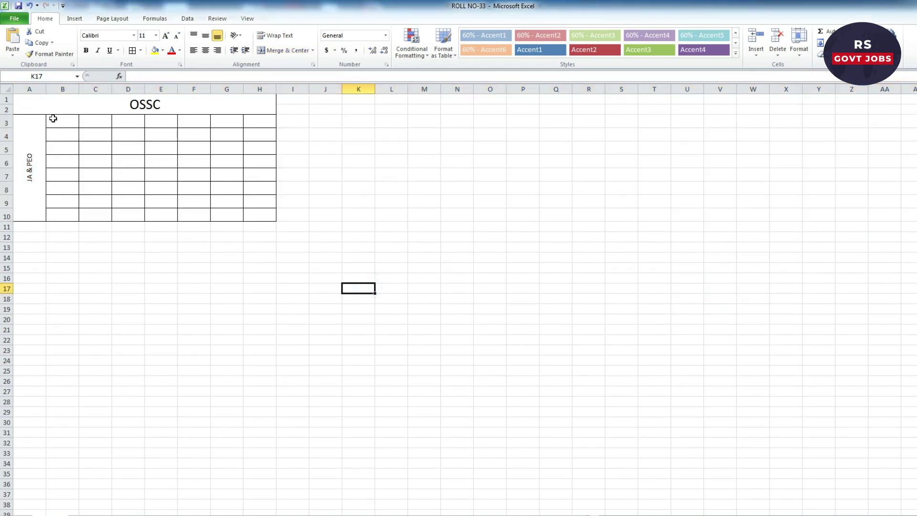
Set columns A–H to a column width of 15.
left_click(59, 90)
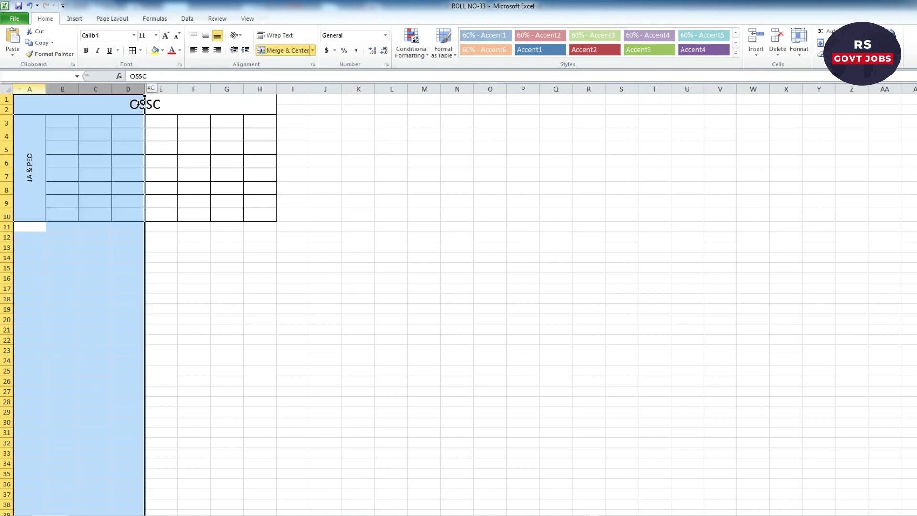
left_click_drag(13, 90, 251, 116)
left_click(799, 43)
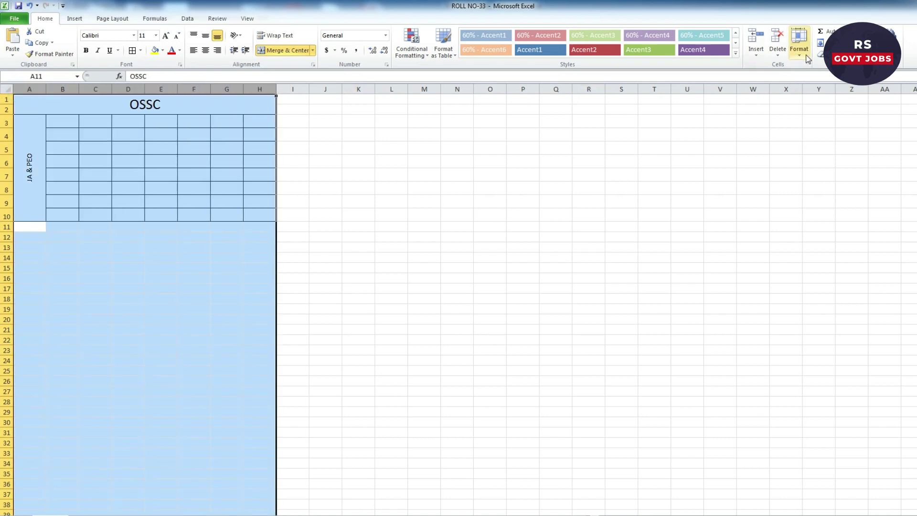
left_click(841, 88)
type("15")
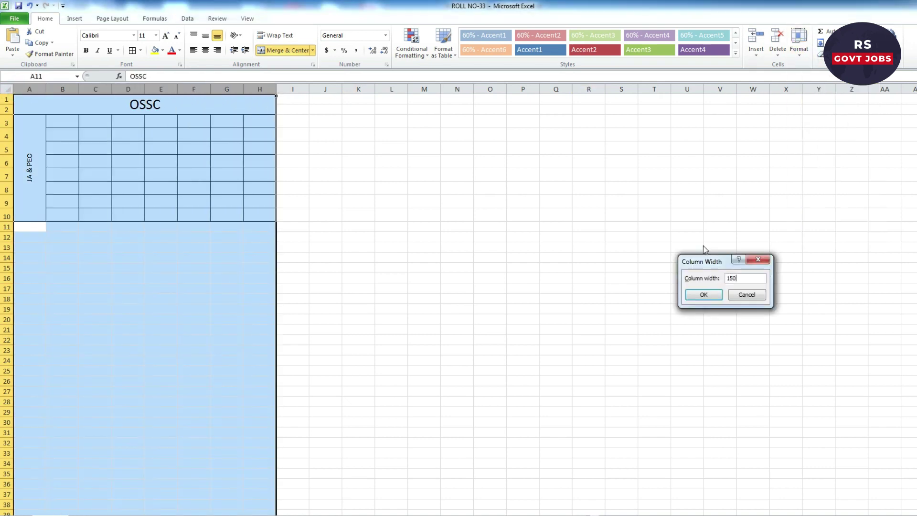
left_click(704, 294)
left_click(535, 276)
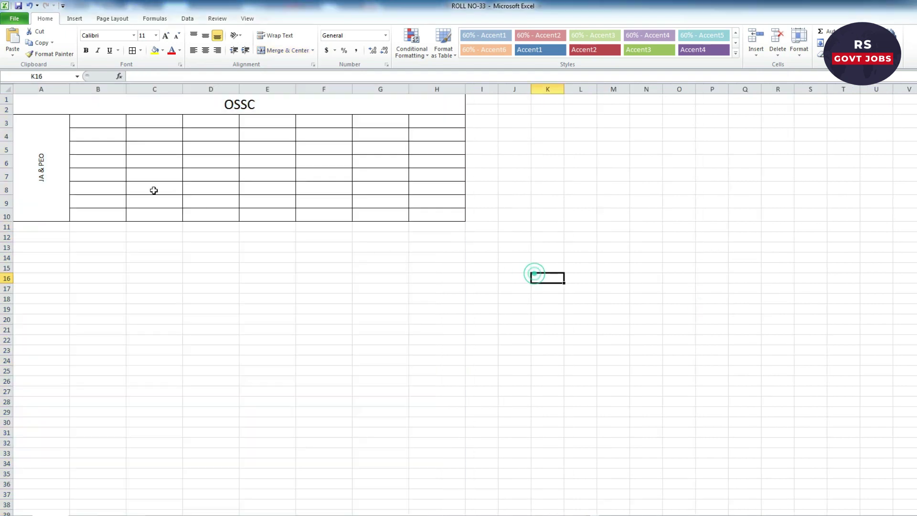
Select cell B3 in the grid.
left_click(76, 122)
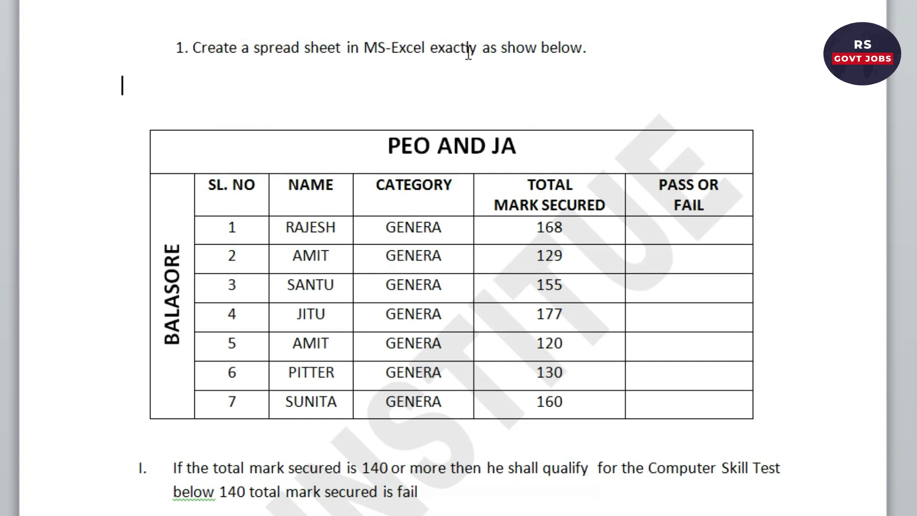
Select the PEO AND JA table heading in the Word exercise.
mouse_move(326, 172)
mouse_move(452, 273)
left_click_drag(329, 148, 593, 148)
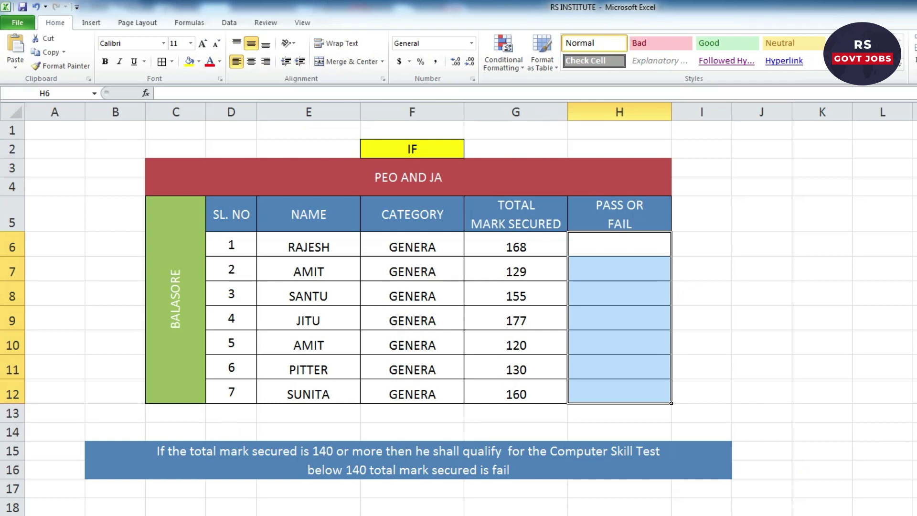
left_click(879, 320)
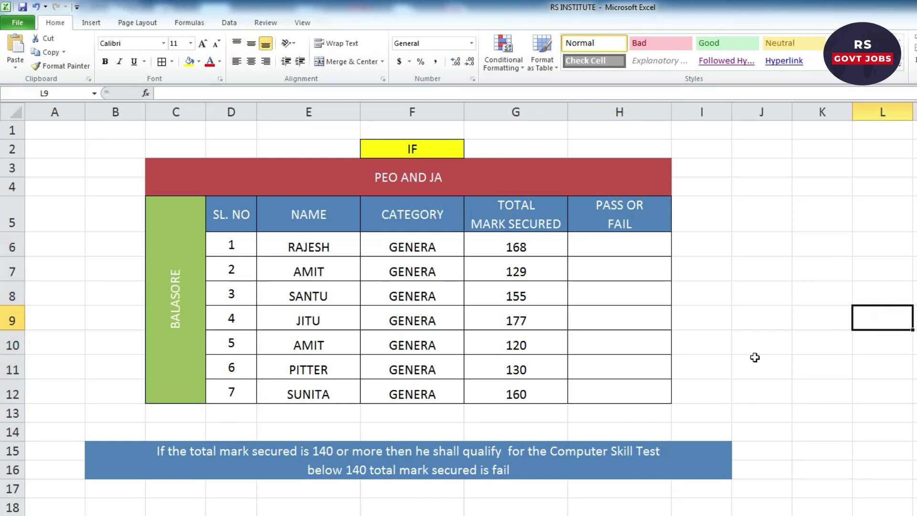
left_click(190, 175)
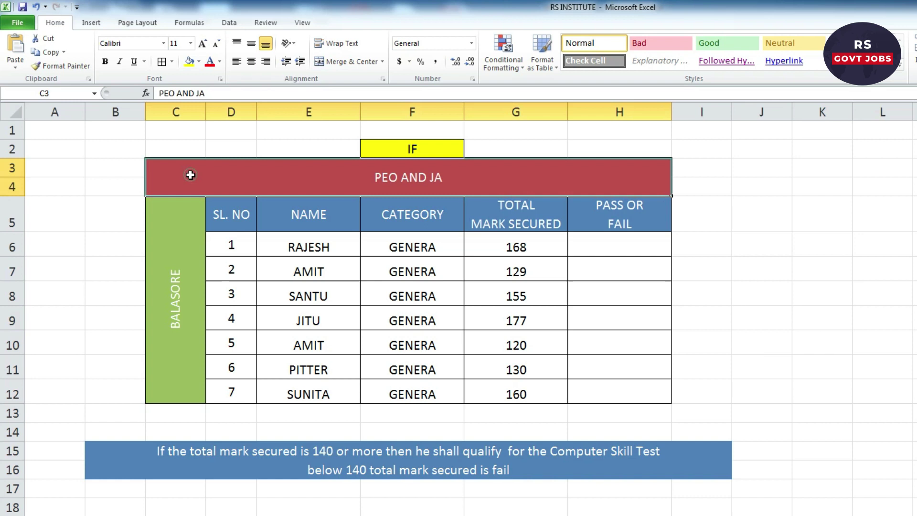
left_click_drag(190, 175, 200, 239)
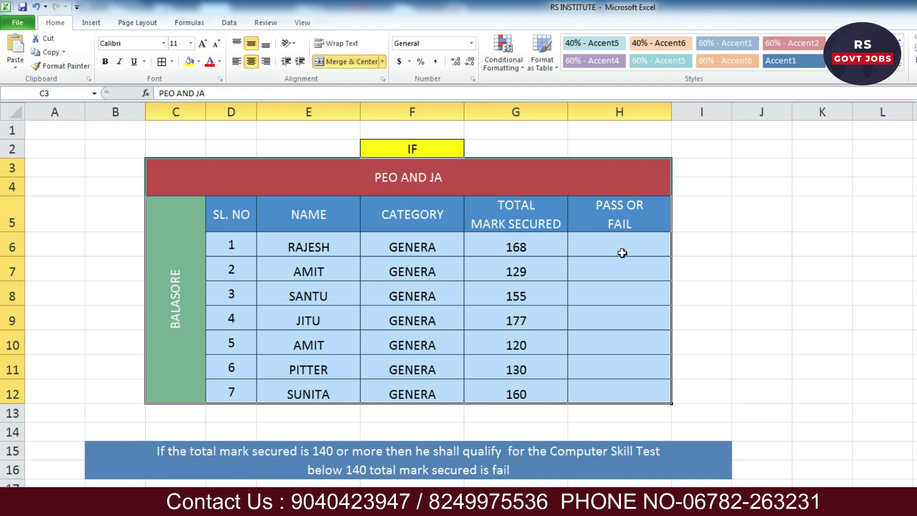
left_click(492, 250)
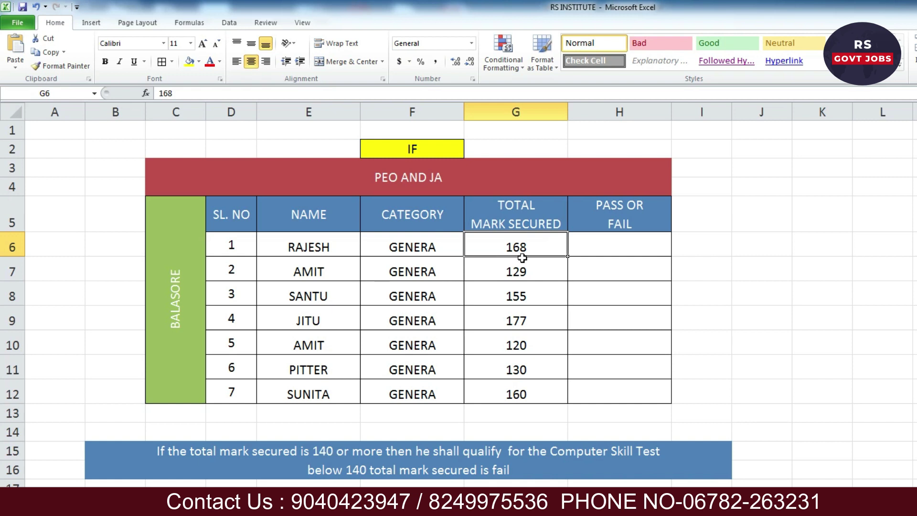
left_click(609, 246)
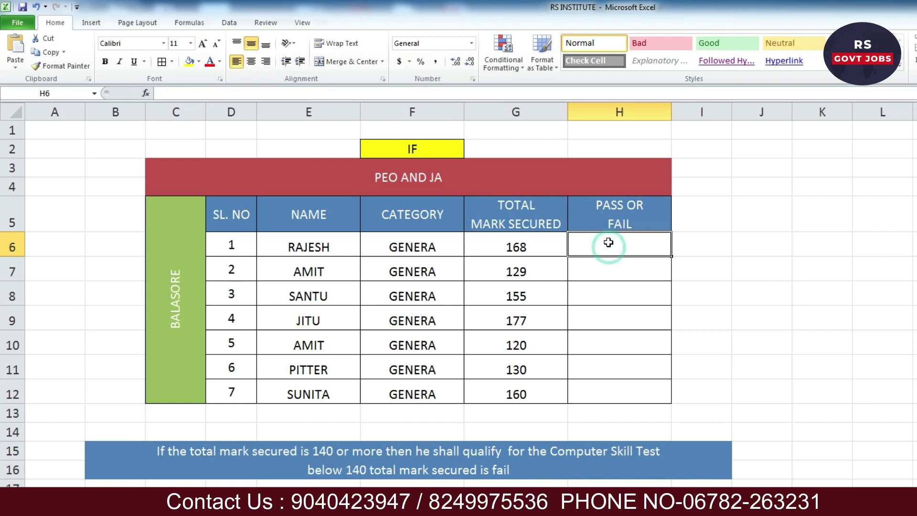
Enter =IF(G6>=140,"PASS",IF(G6<140,"FAIL")) in H6 for the first candidate.
type("=")
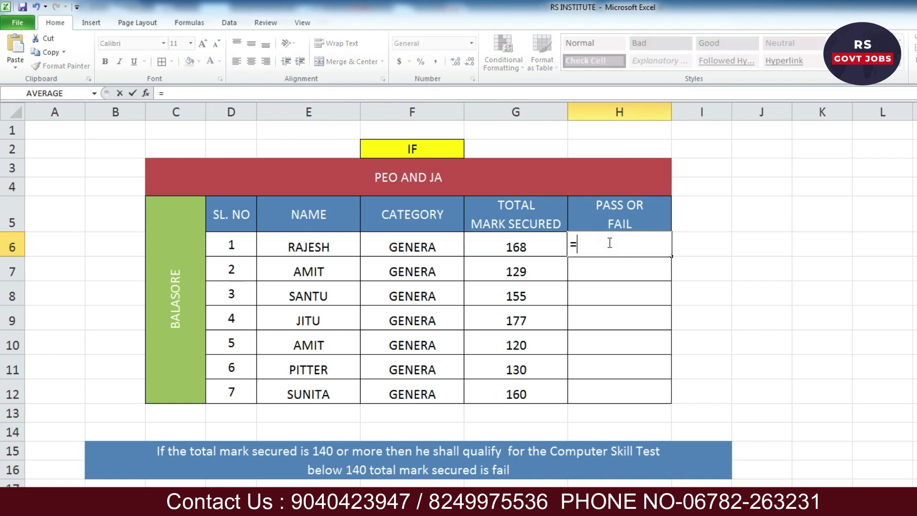
type("IF(")
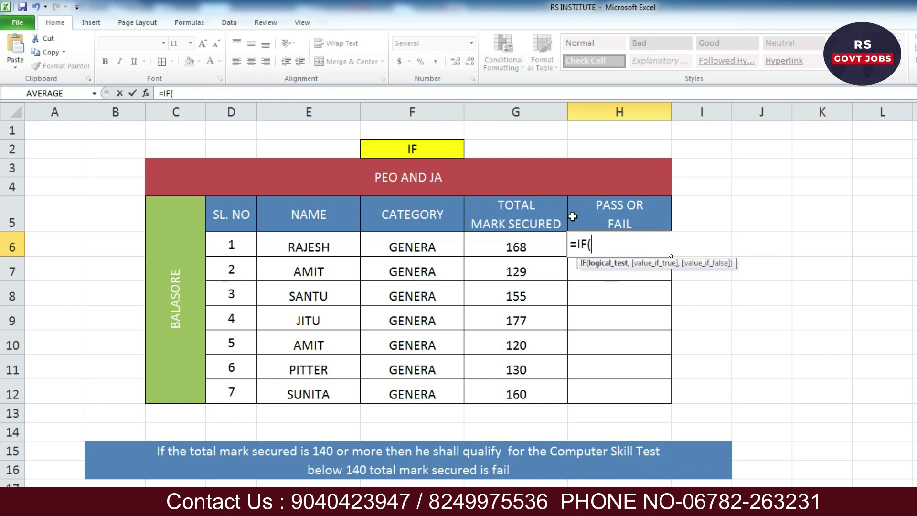
left_click(526, 247)
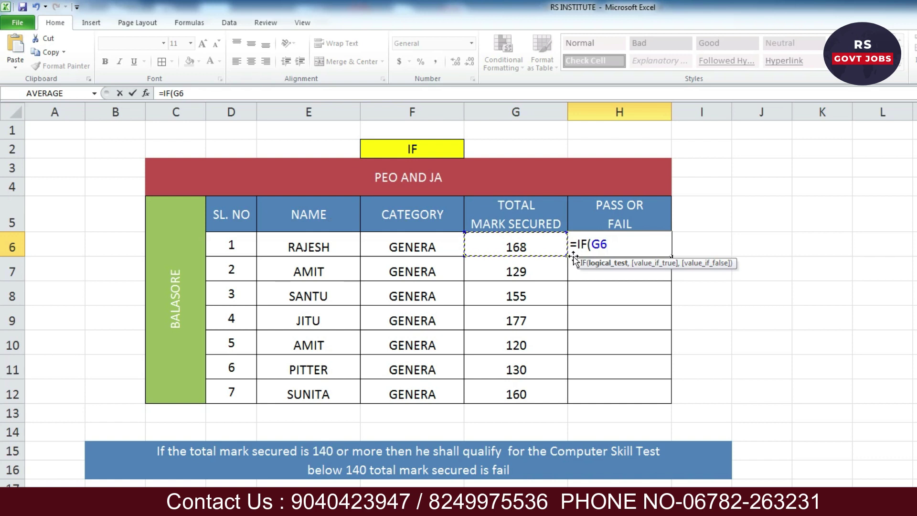
left_click(602, 256)
type(">=")
type("140")
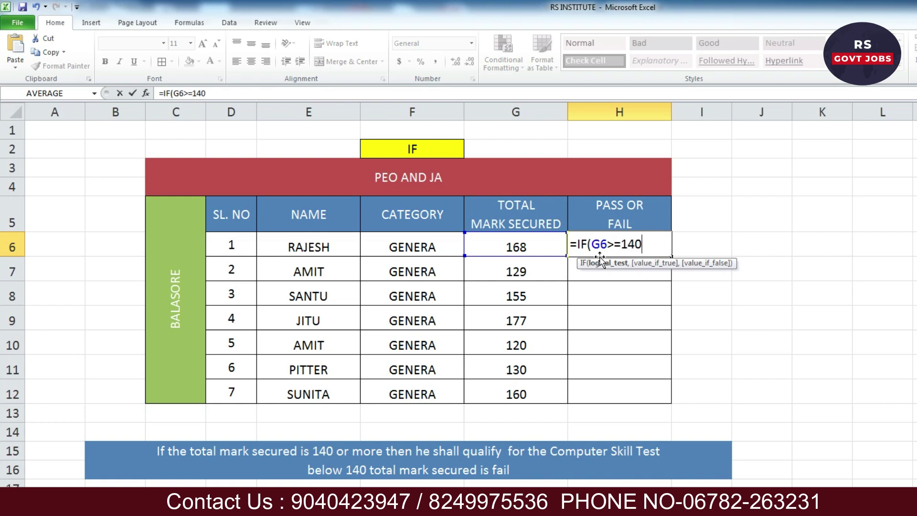
type(",\"")
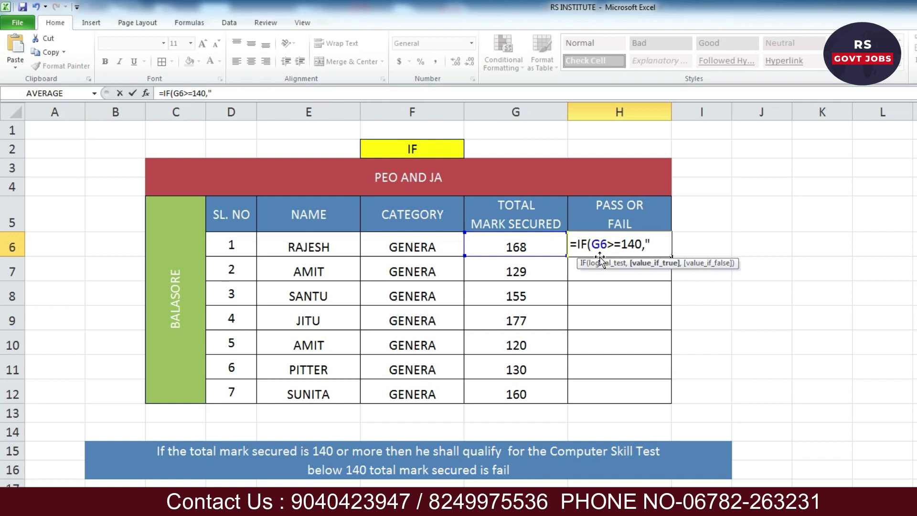
type("PASS\"")
type(",IF(")
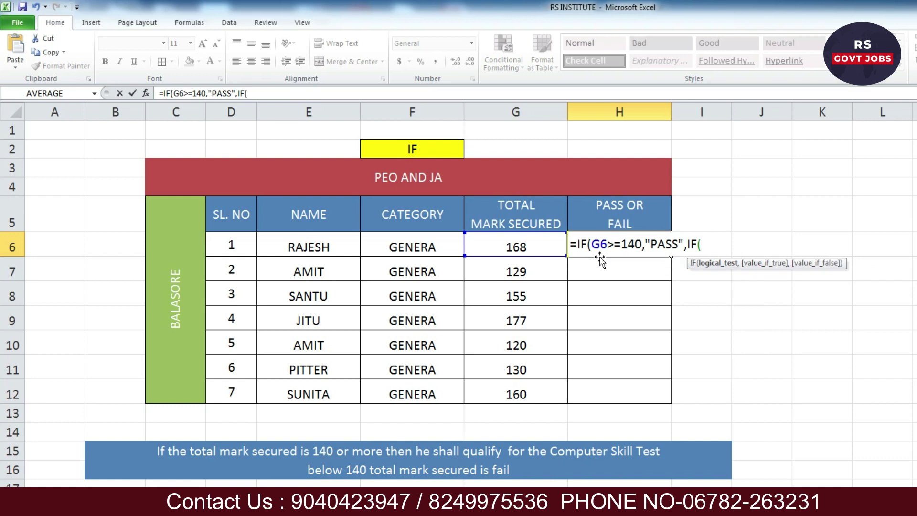
left_click(534, 247)
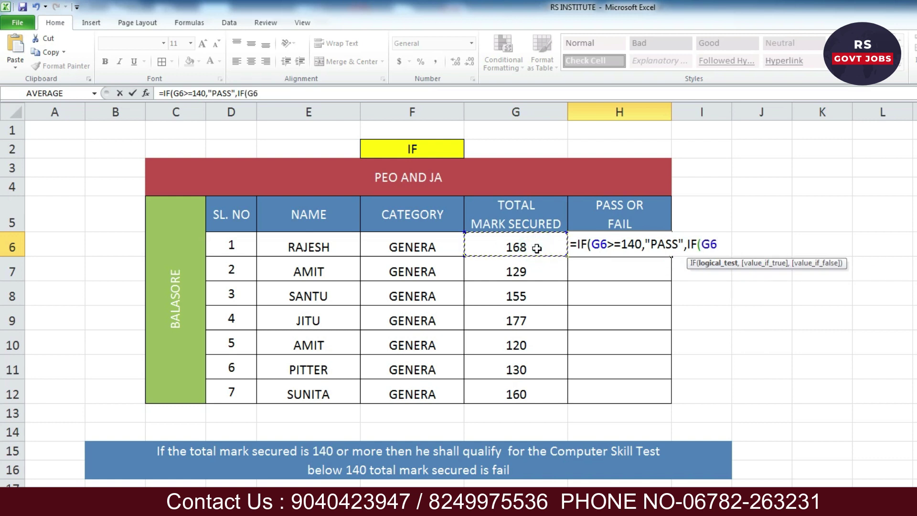
type("<")
type("140")
type(",")
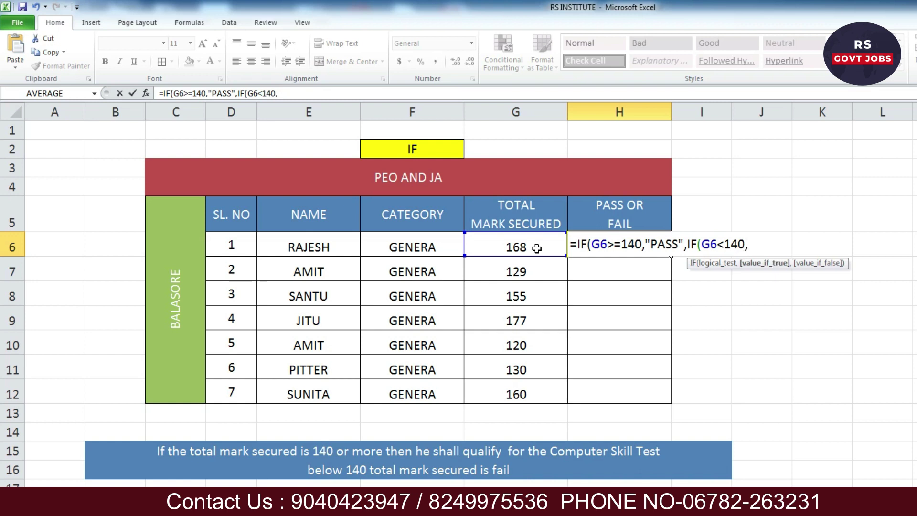
type("\"FAIL\"")
type("))")
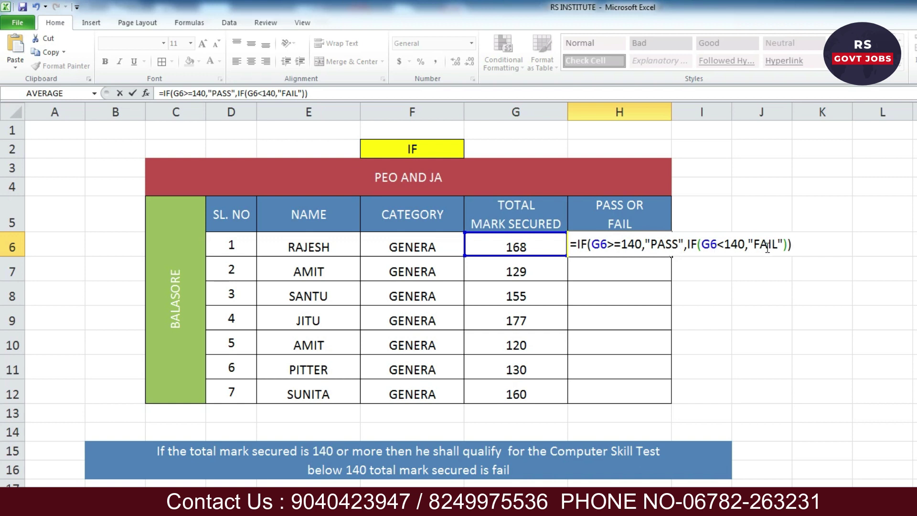
key("Return")
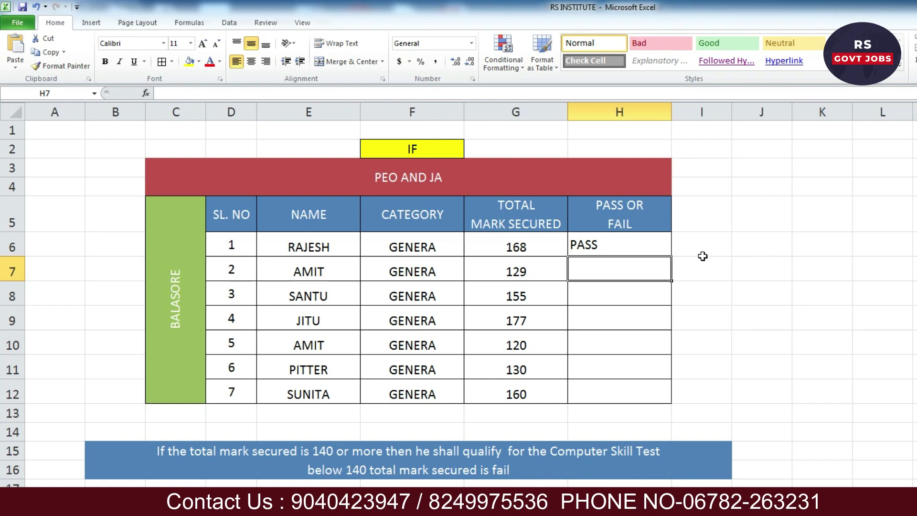
Fill the H6 PASS/FAIL formula down to H12, checking the 168 and 129 marks.
left_click(630, 239)
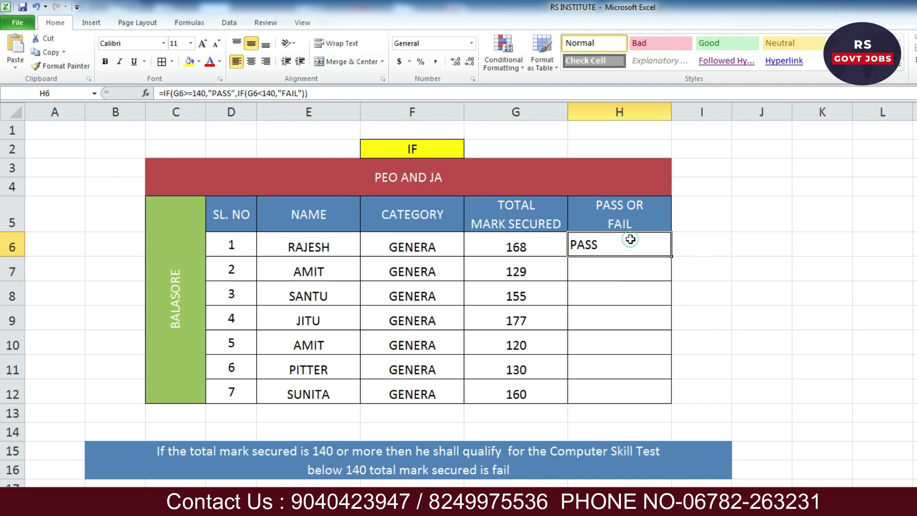
left_click(536, 244)
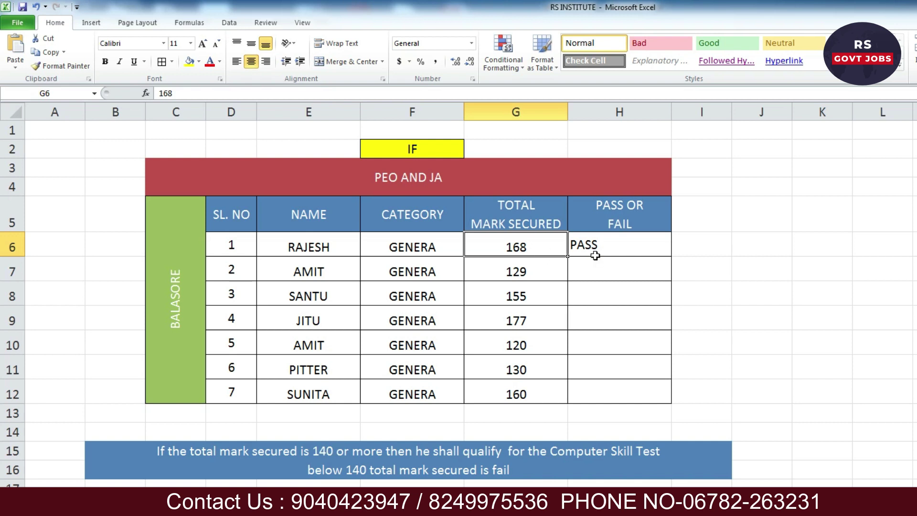
left_click(651, 247)
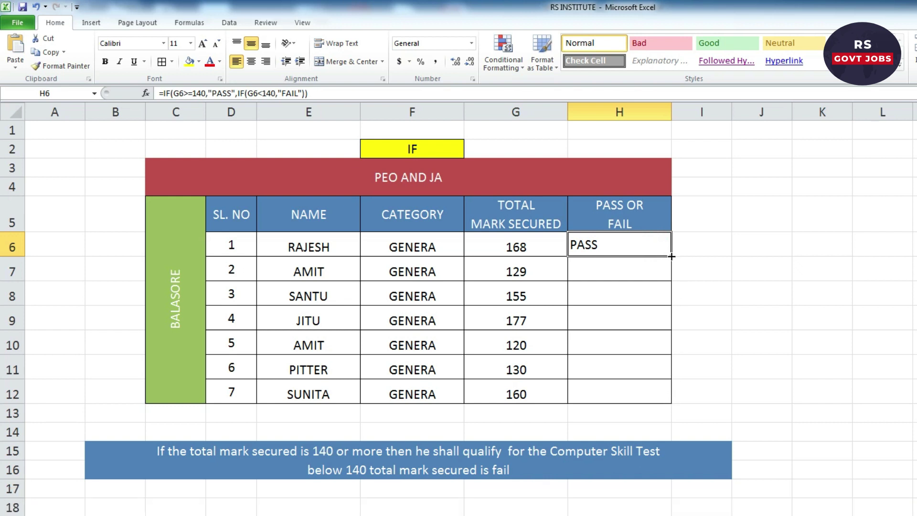
double_click(671, 256)
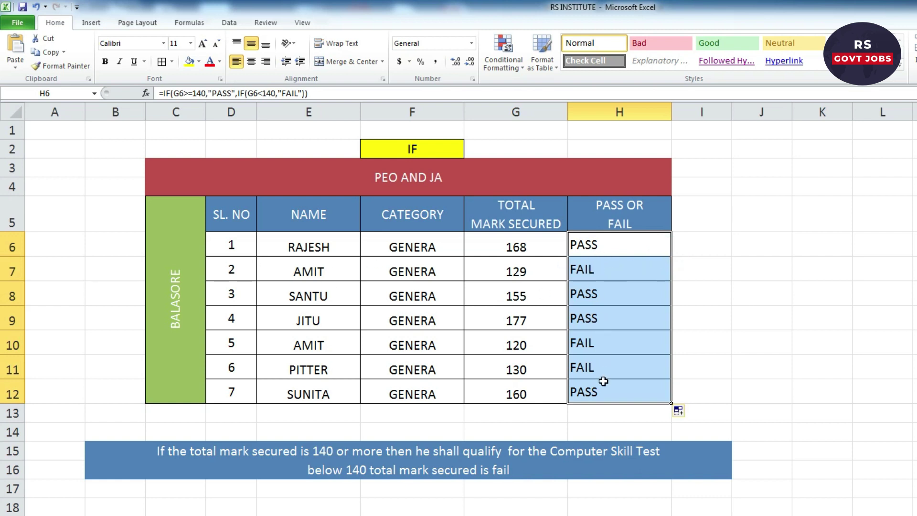
left_click(526, 269)
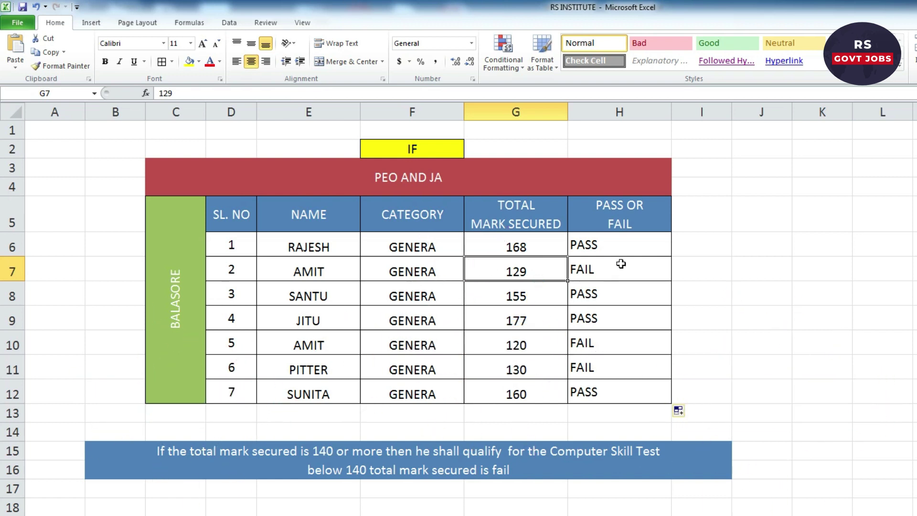
left_click(621, 245)
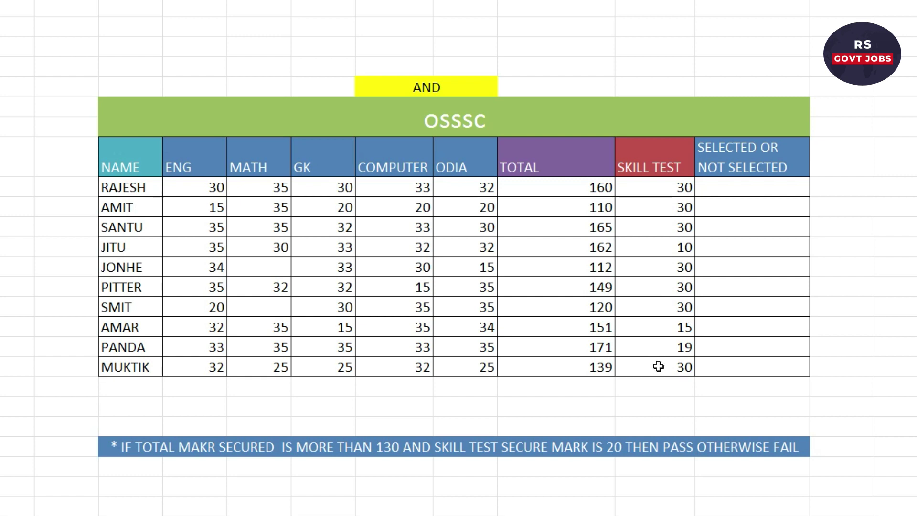
Enter =IF(AND(I11>=130,J11>=20),"SELECTED","NOT-SELECTED") in K11.
left_click(727, 187)
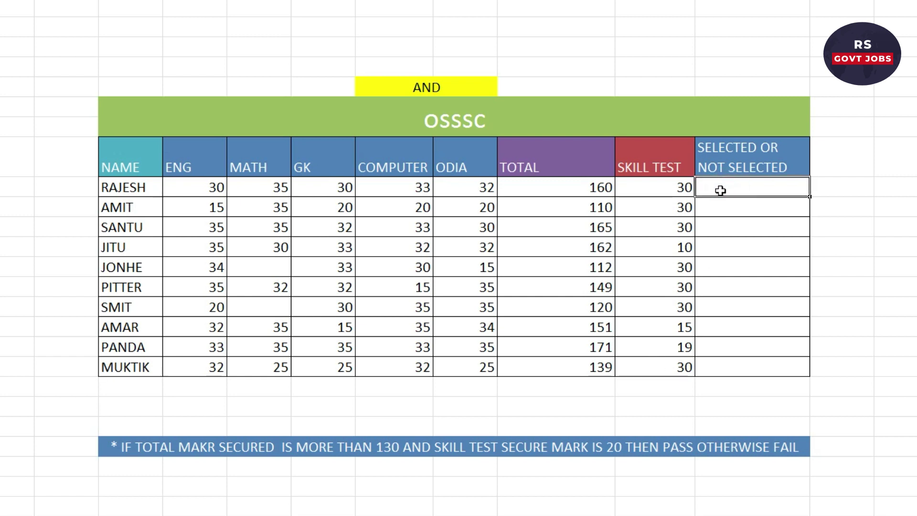
type("=IF")
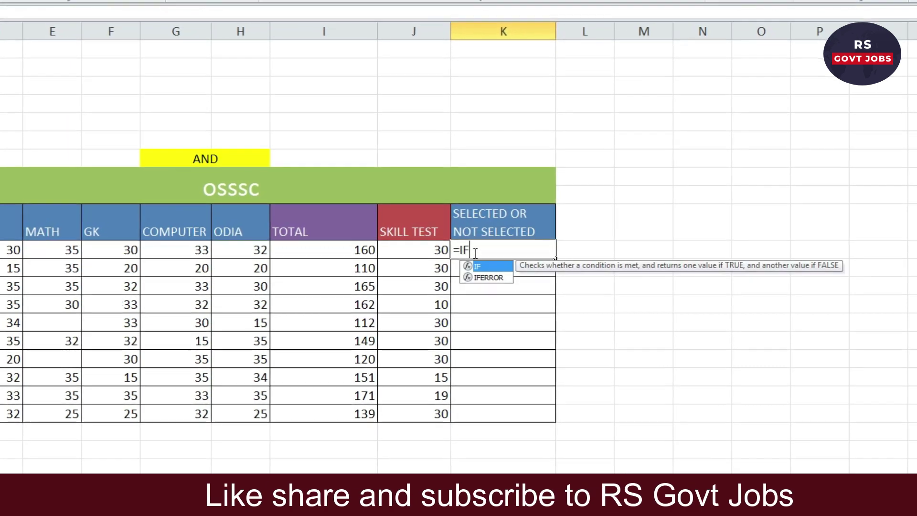
type("(")
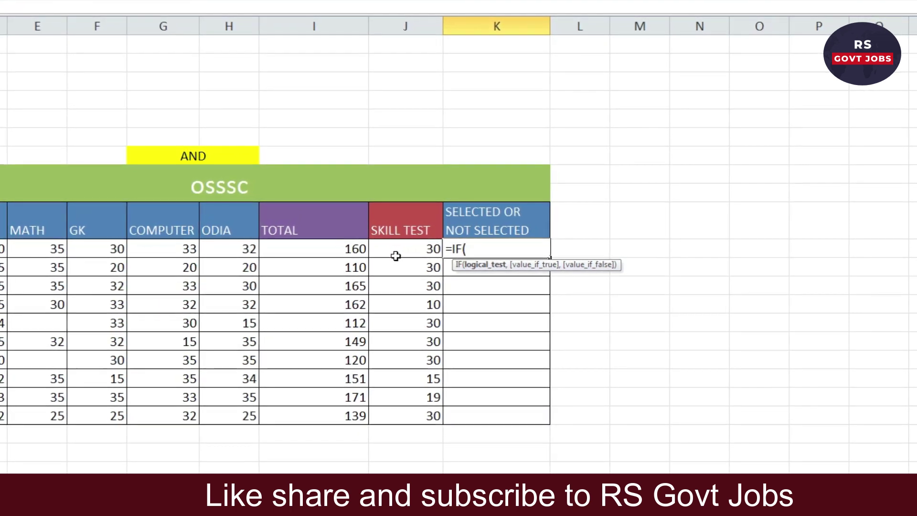
type("AND")
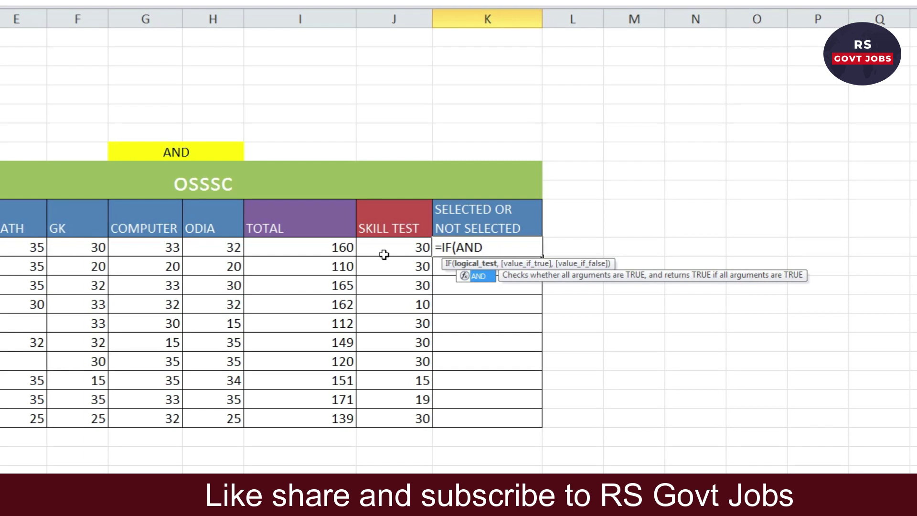
type("(")
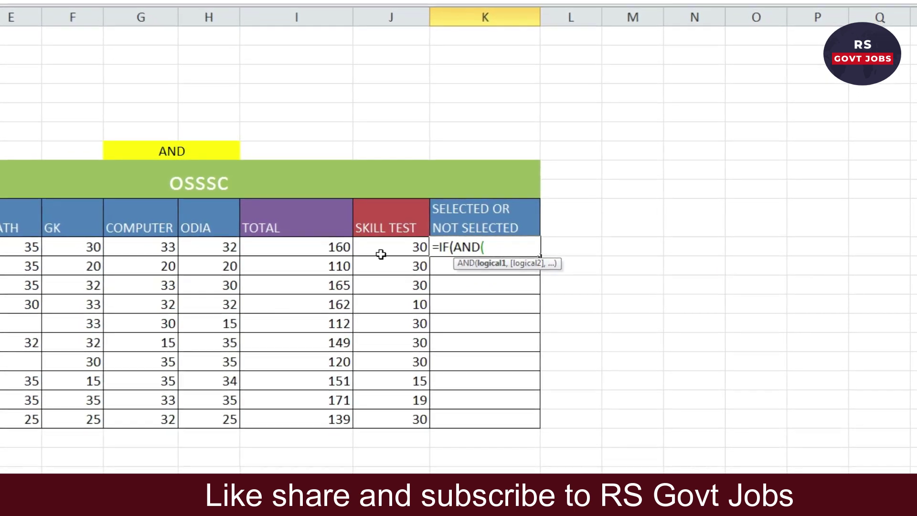
left_click(303, 247)
type(">")
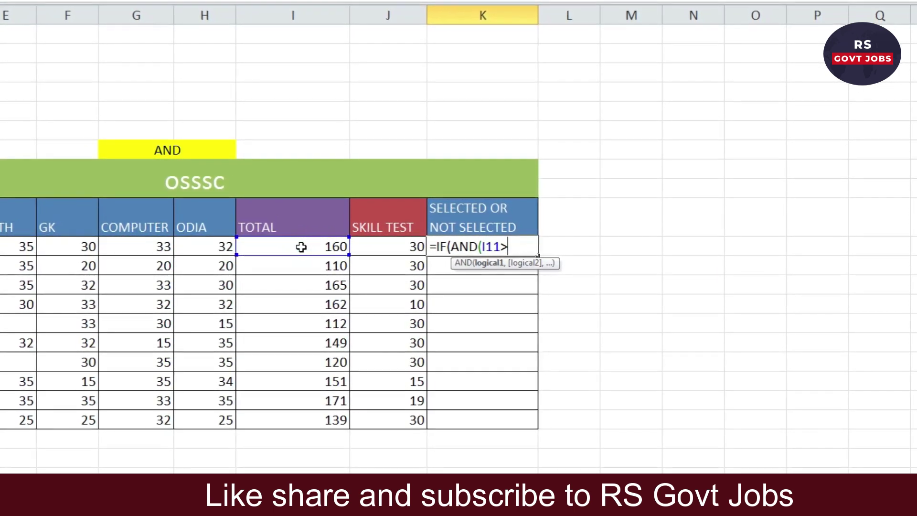
type("=130")
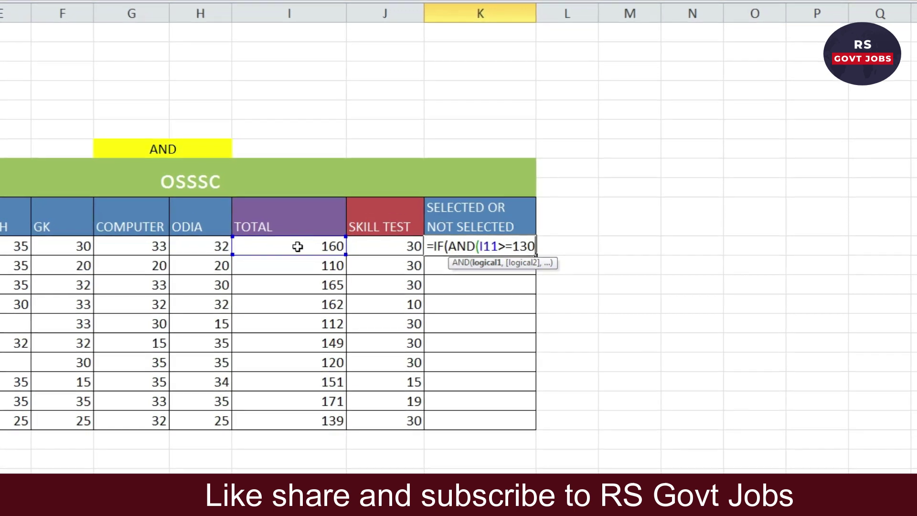
type(",")
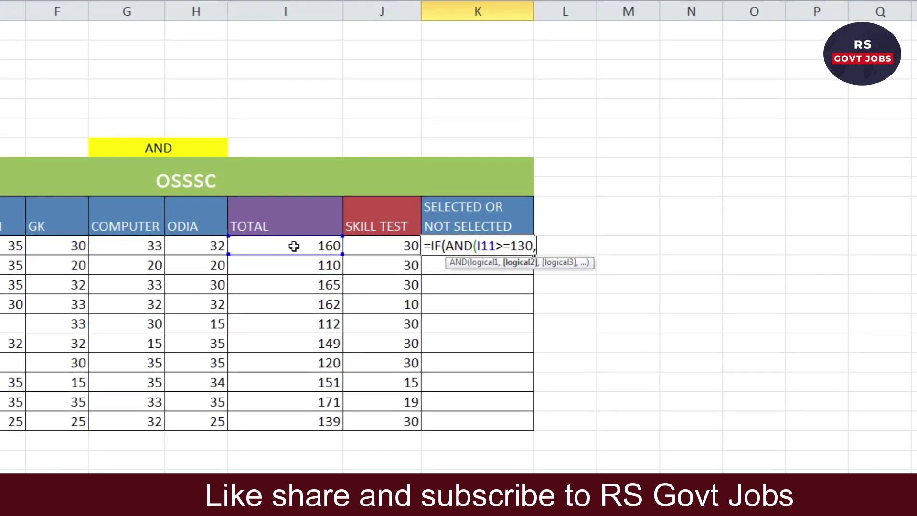
left_click(383, 246)
type(">=")
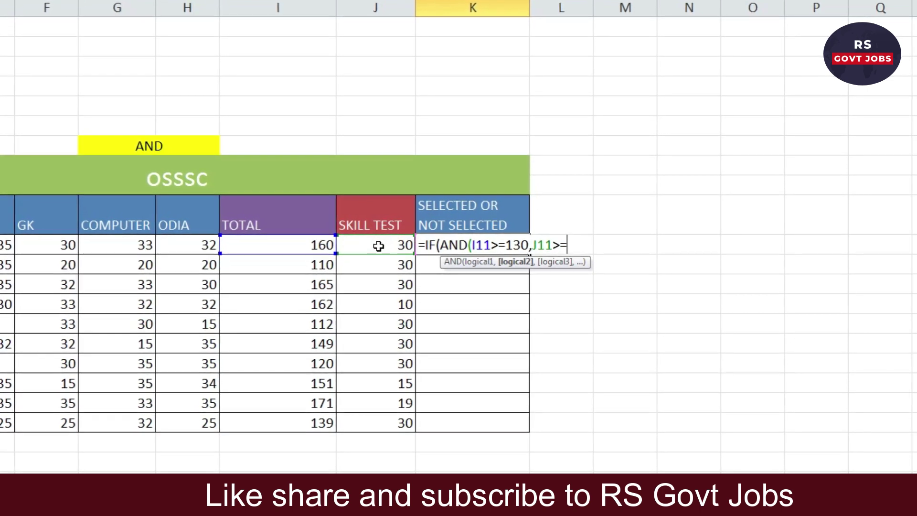
type("20")
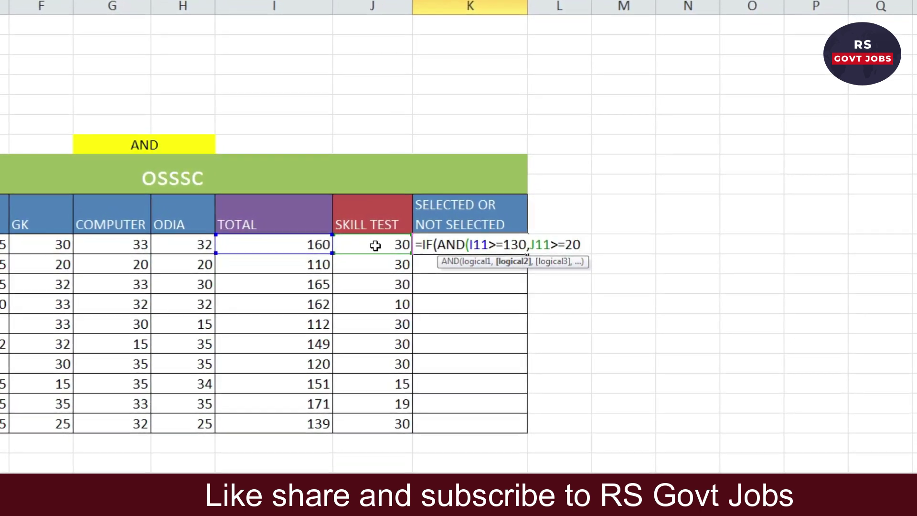
type(")")
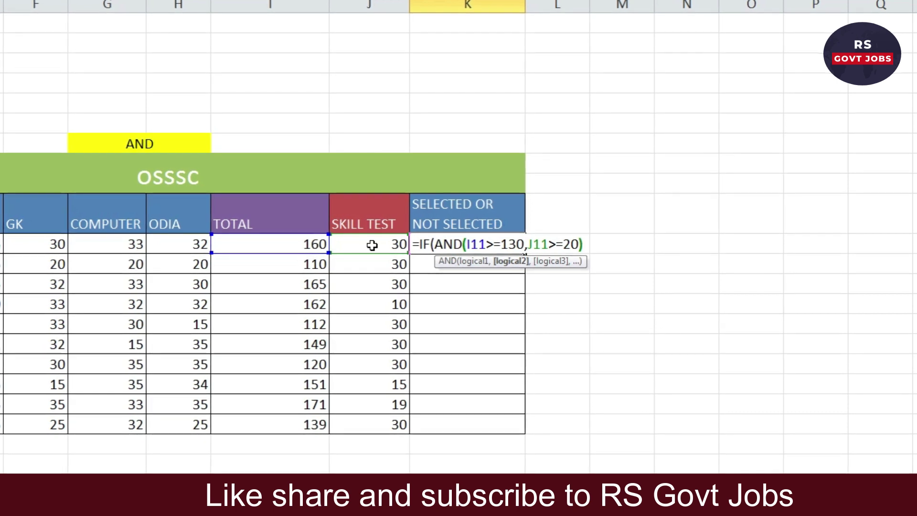
type(",\"SELECTED\",\"")
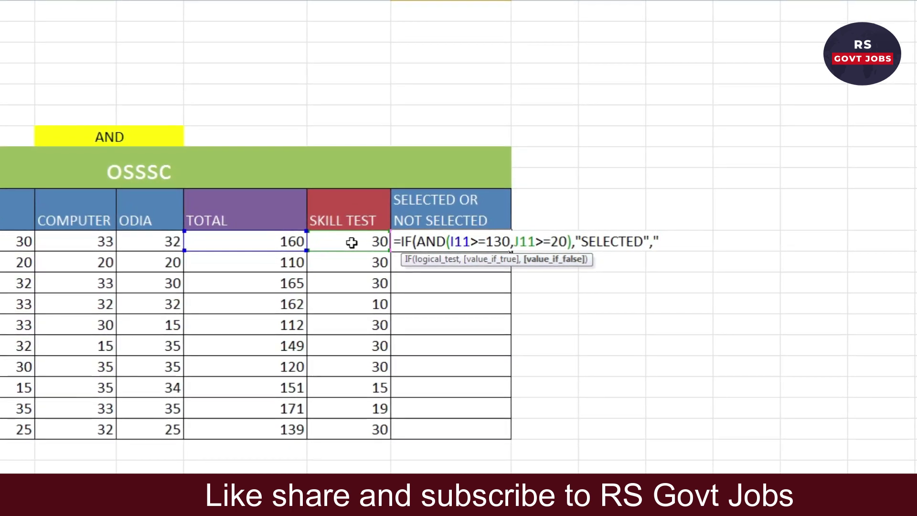
type("NOT-")
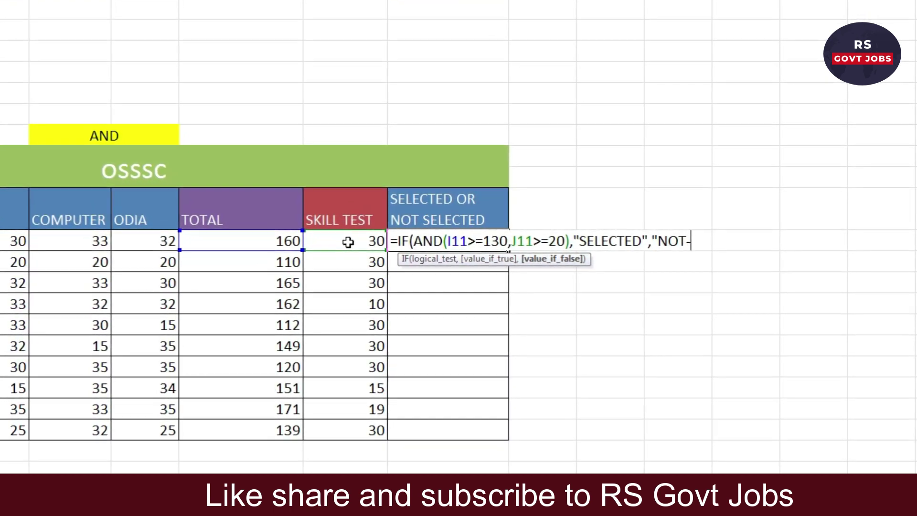
type("SELECTED\"")
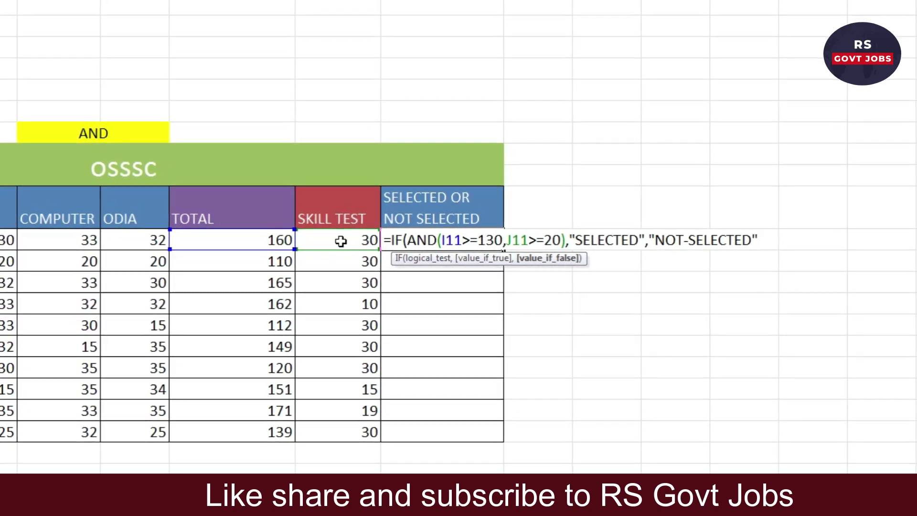
type(")")
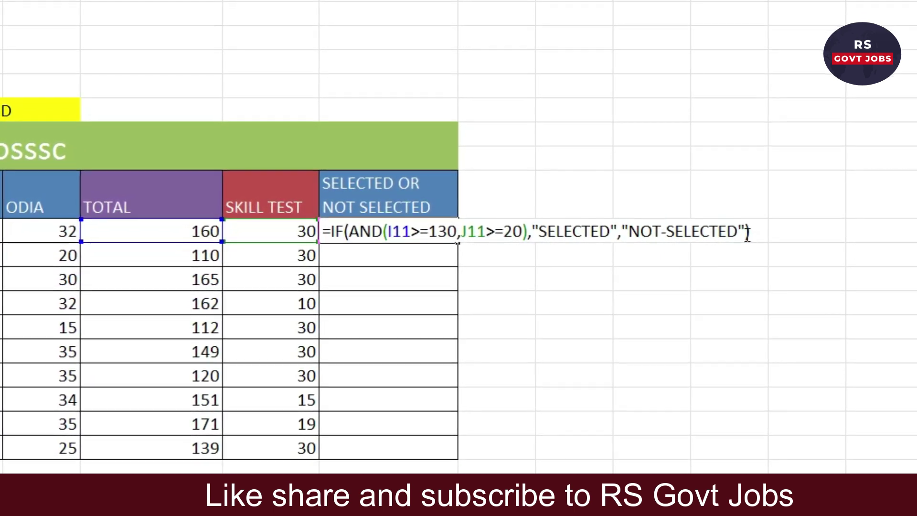
Commit the IF(AND) formula in K11 and check its 160 total and 30 skill-test inputs.
key("Return")
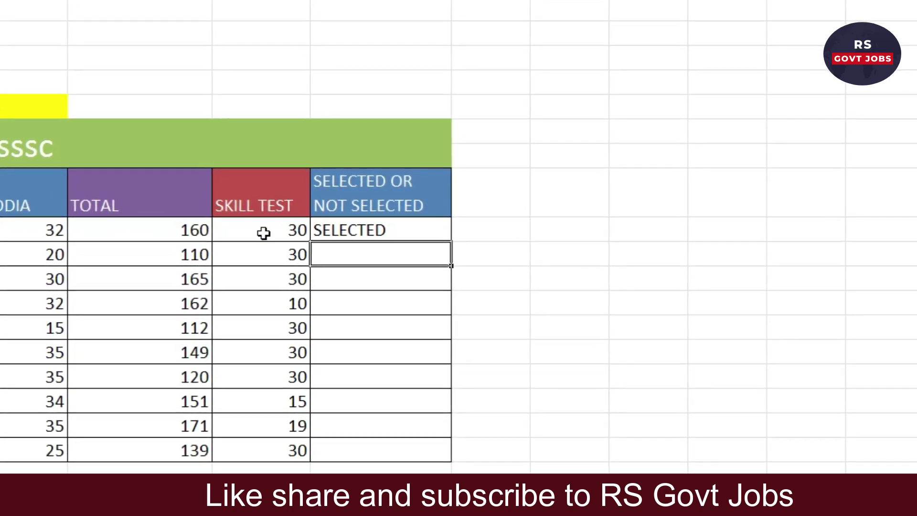
left_click(263, 233)
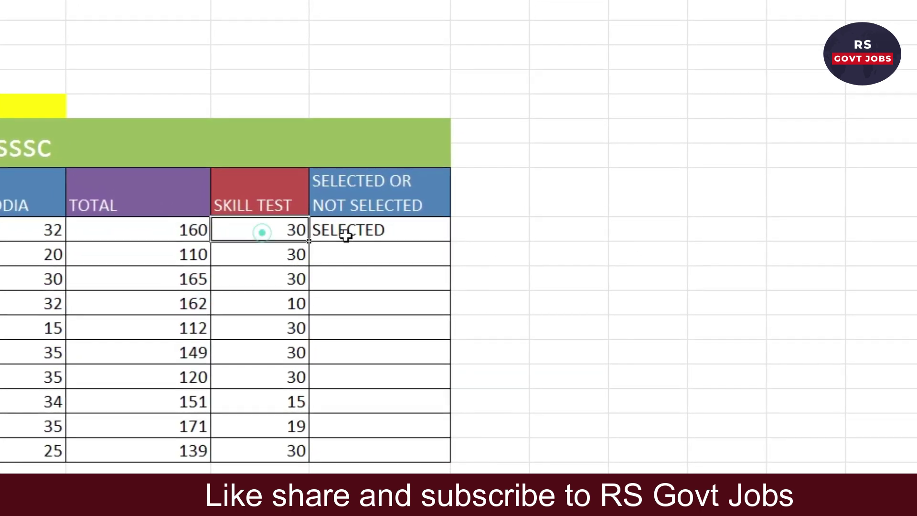
left_click(168, 233)
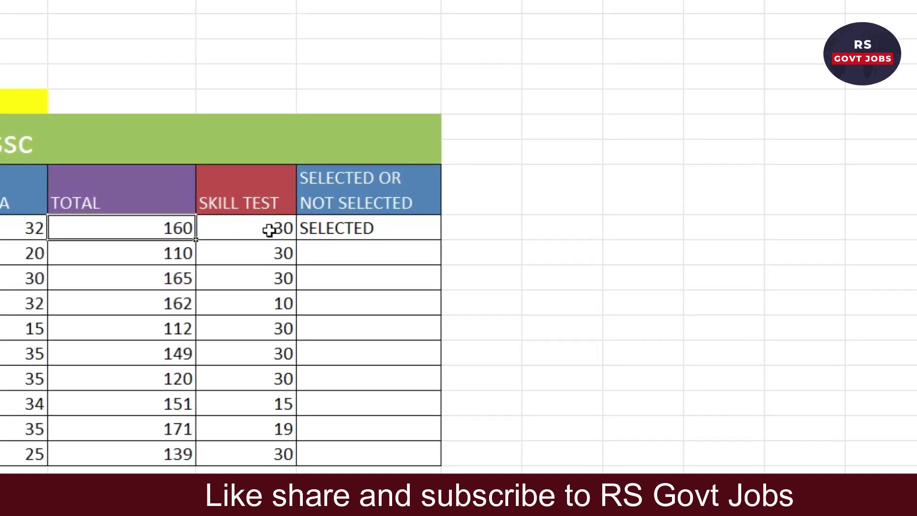
left_click(743, 201)
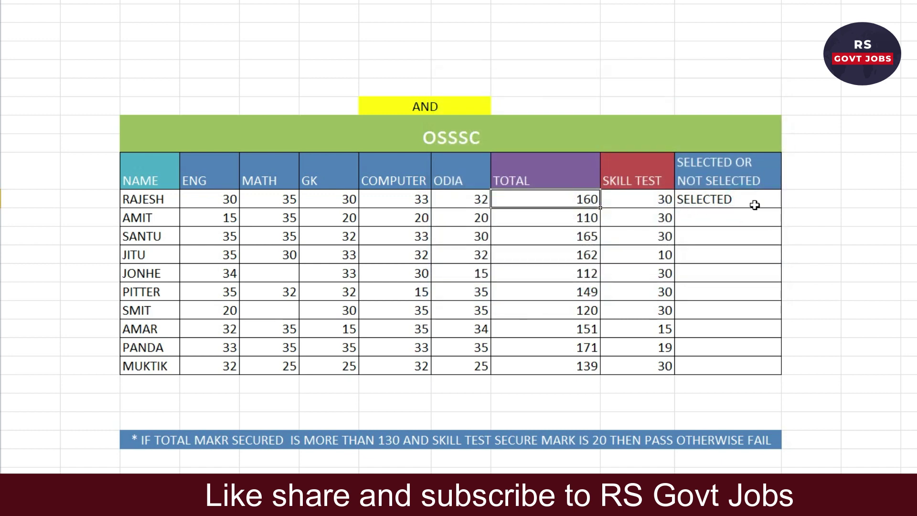
Fill K11's IF(AND) formula down the column, marking five candidates SELECTED and five NOT-SELECTED.
left_click(756, 206)
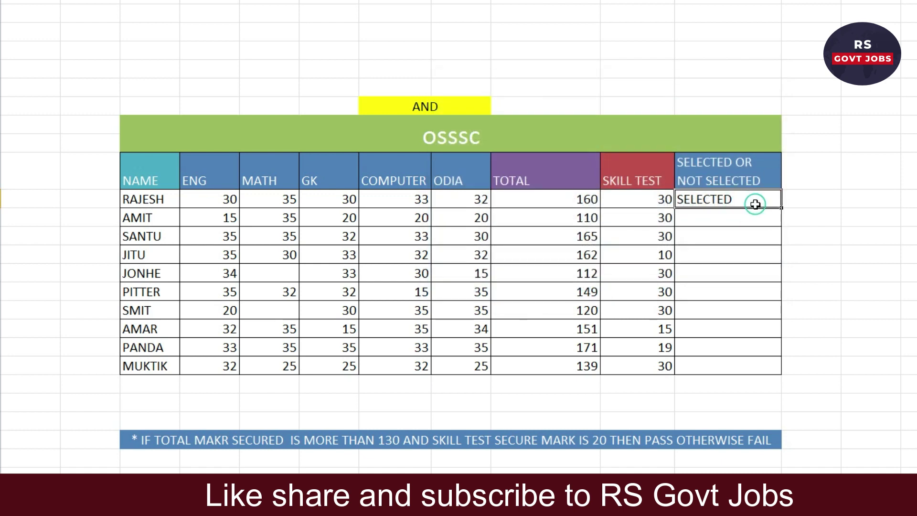
double_click(784, 210)
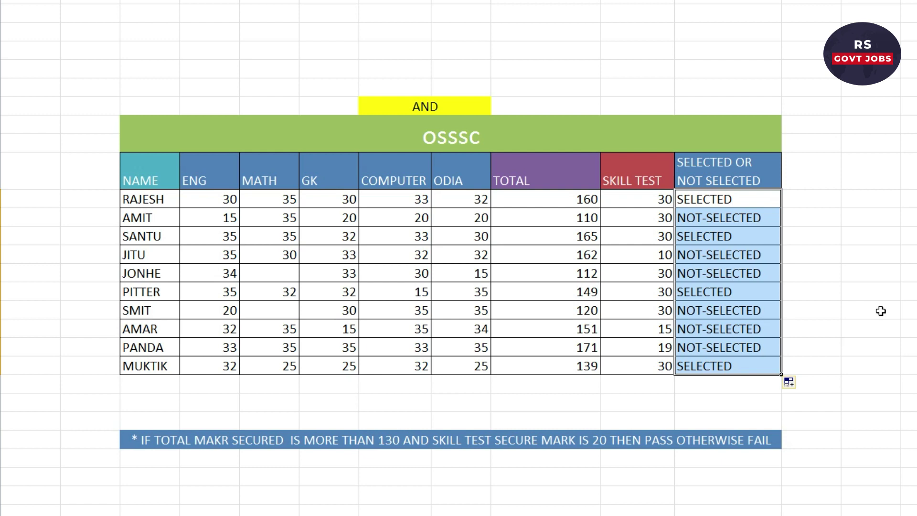
left_click(880, 311)
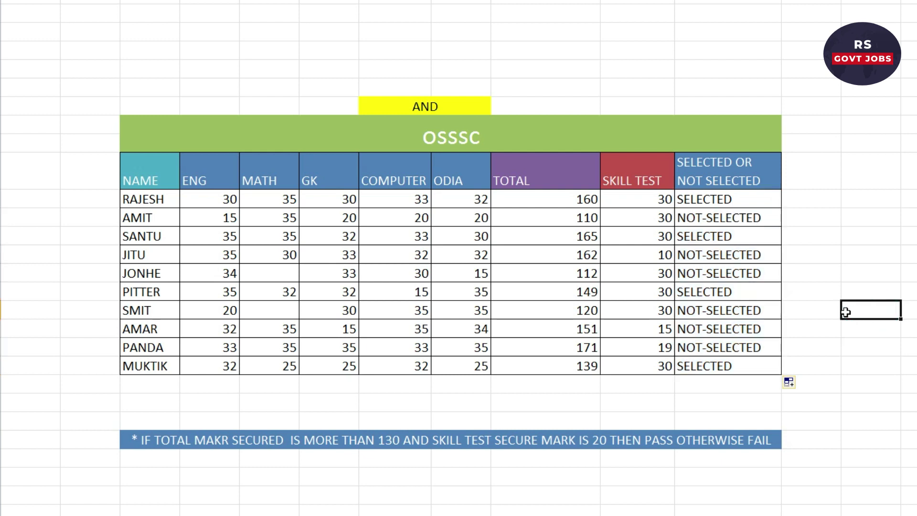